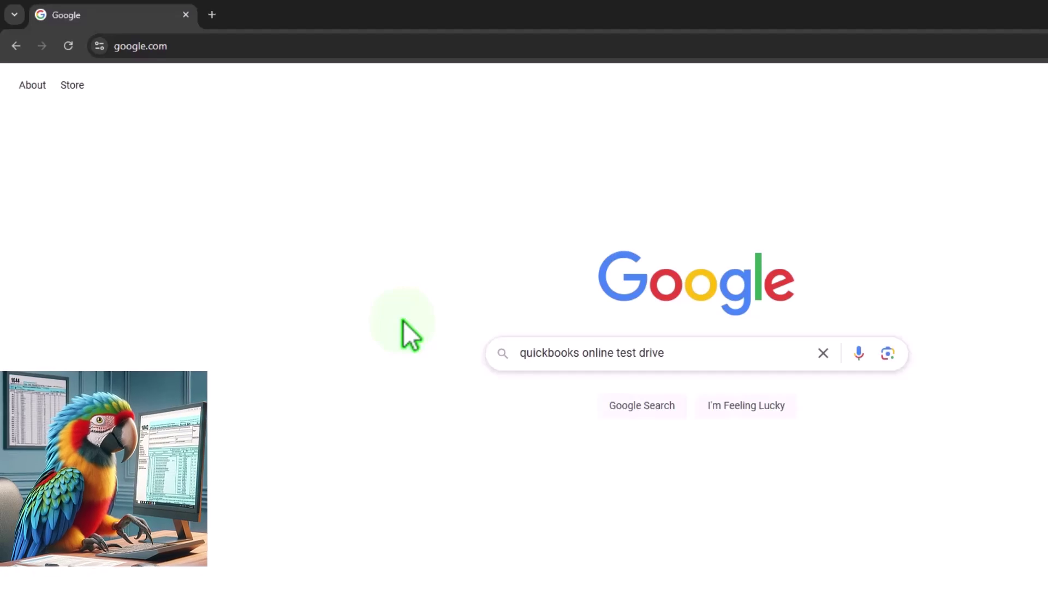
Step: Search Google for "quickbooks online test drive" and open the United States test drive link in the Test drive QuickBooks Online article
left_click(735, 350)
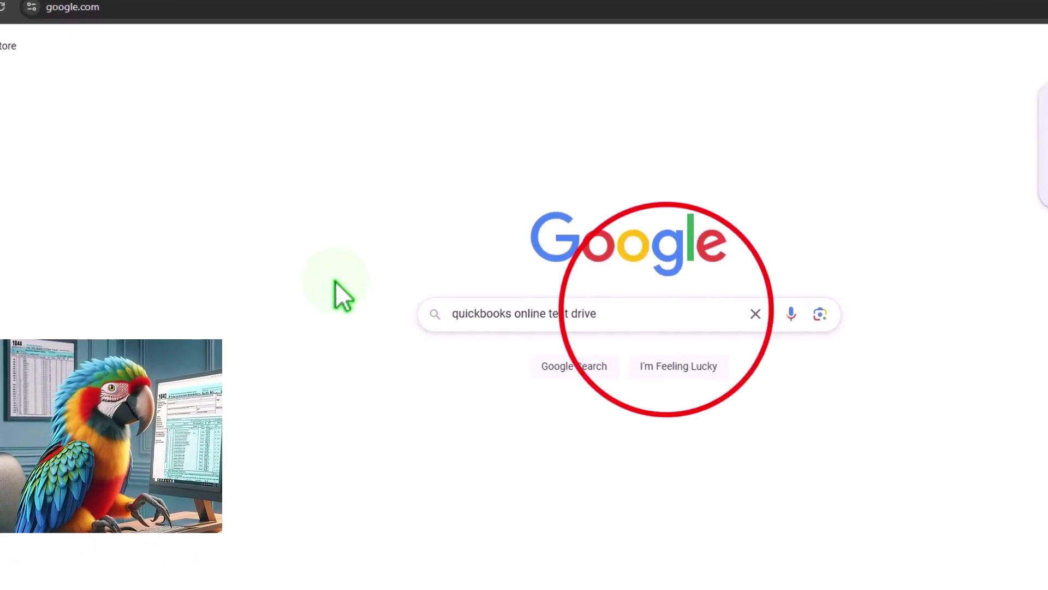
key("Return")
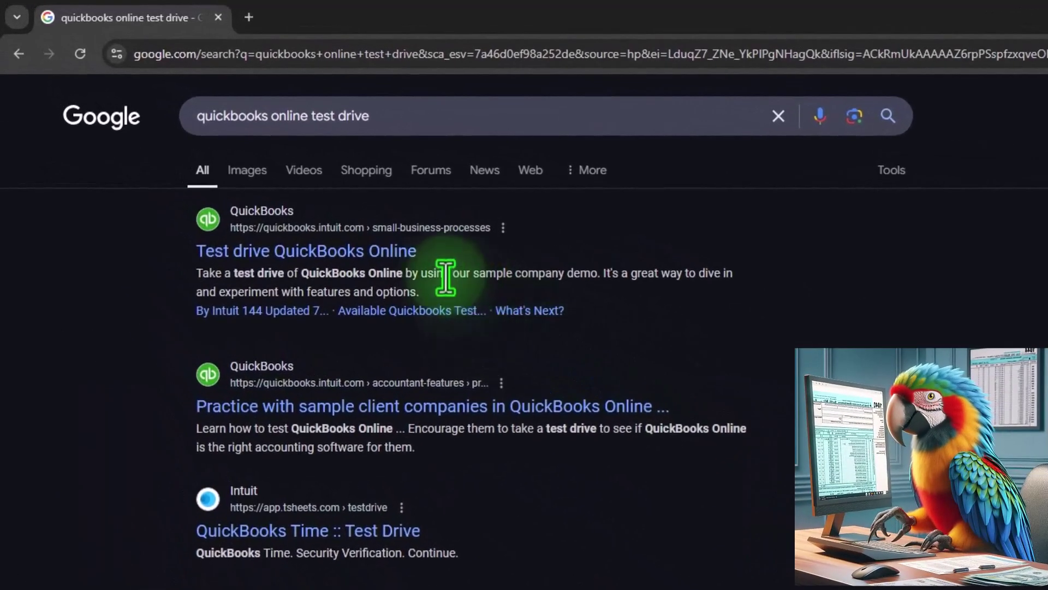
left_click(248, 164)
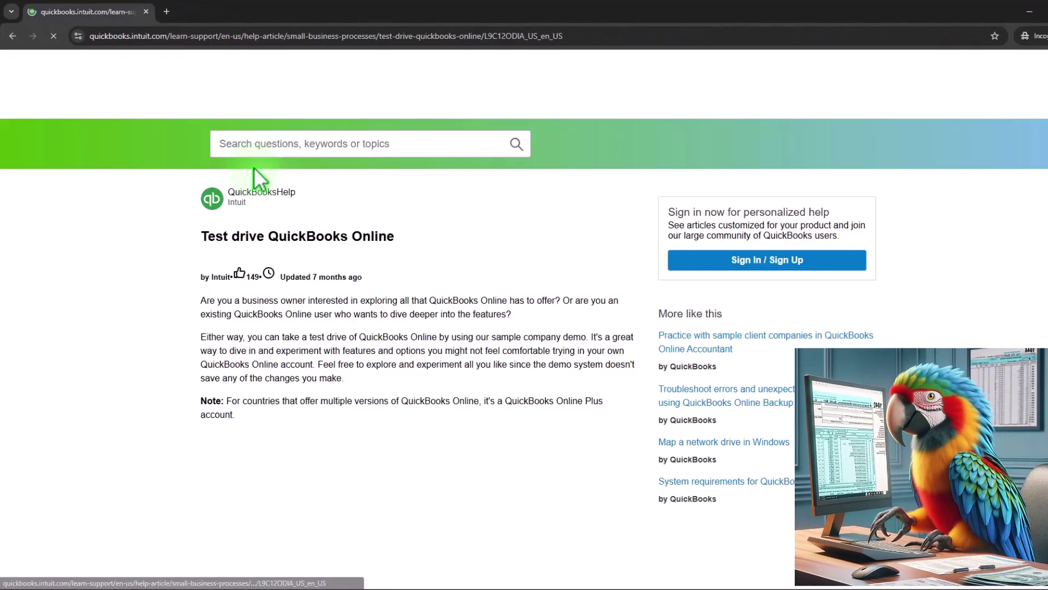
scroll(151, 309, "down", 8)
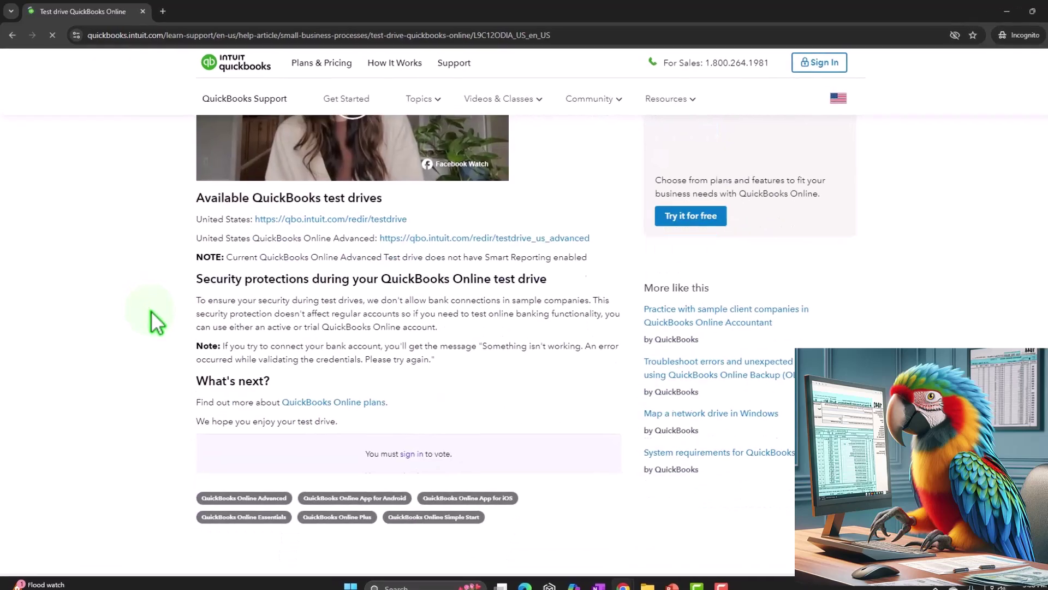
left_click(280, 212)
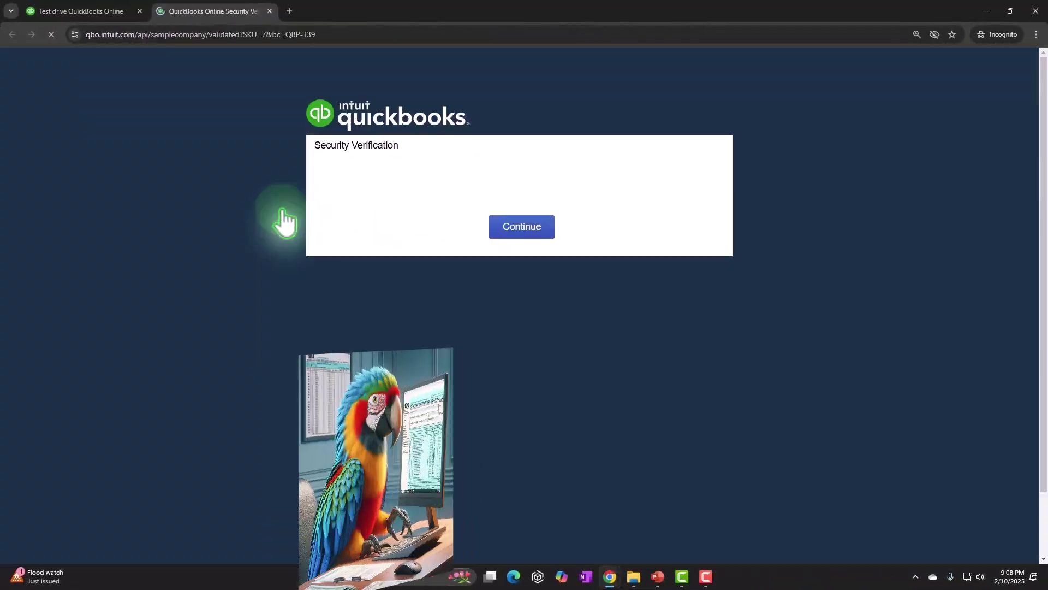
Step: Complete the security verification for the sample company and close the browser tab with the test drive help article
left_click(546, 251)
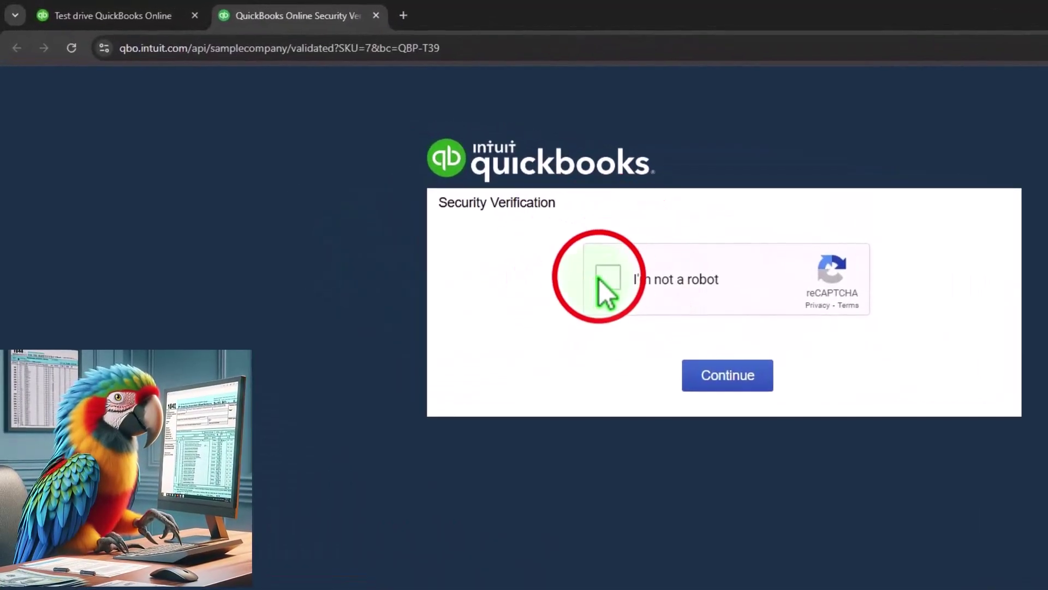
left_click(727, 377)
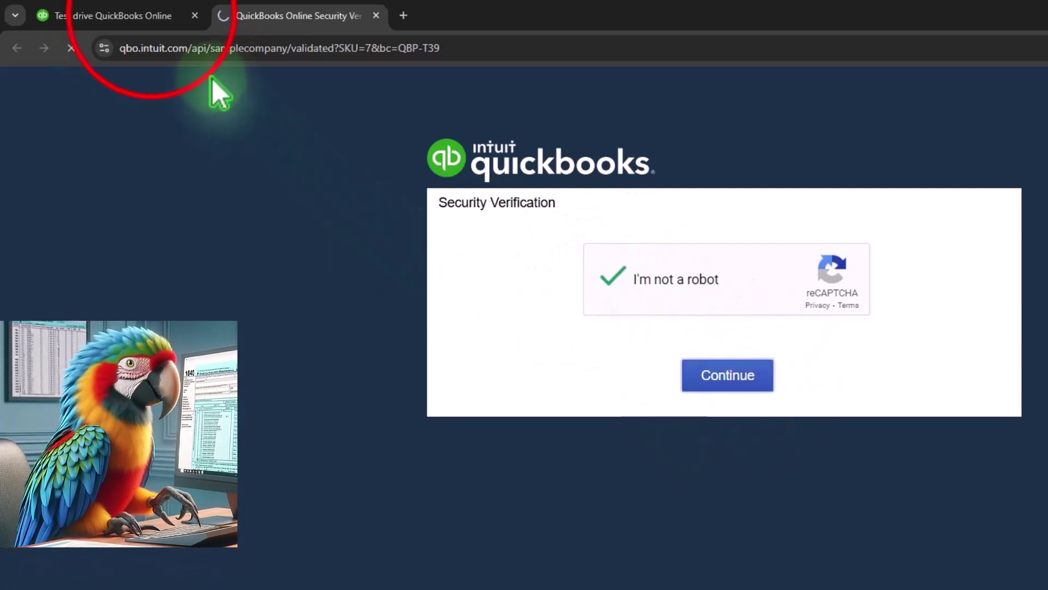
left_click(155, 16)
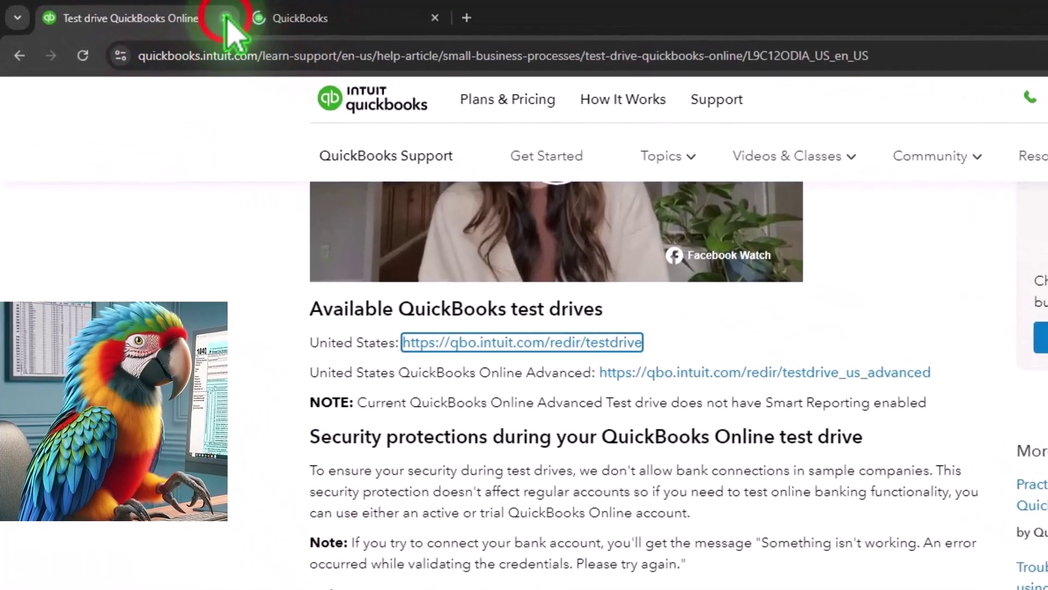
left_click(140, 11)
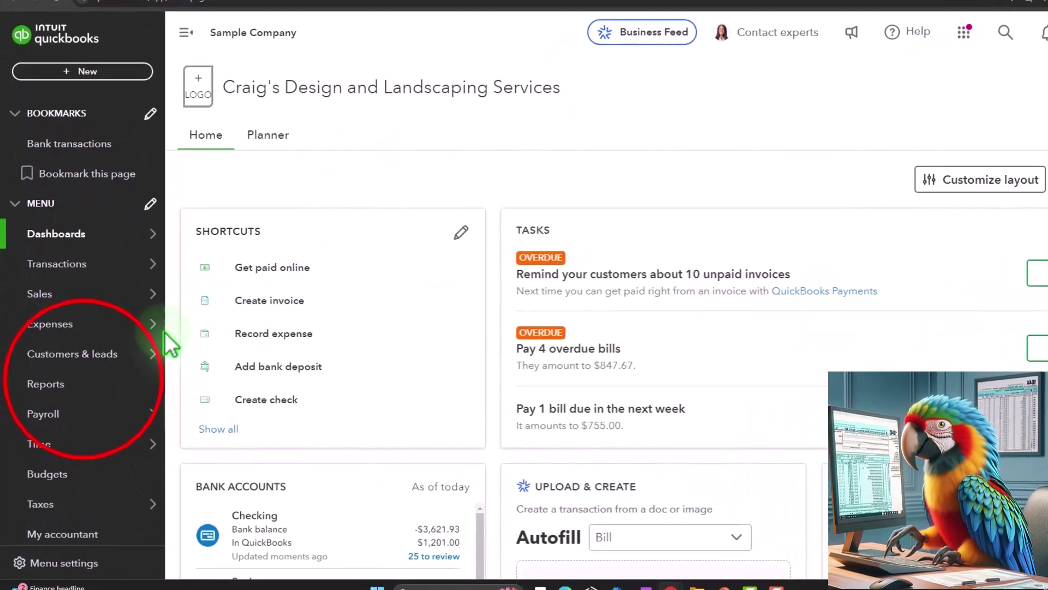
Step: Go to the Reports list and open the favorite Balance Sheet and Profit and Loss reports in separate browser tabs
left_click(84, 384)
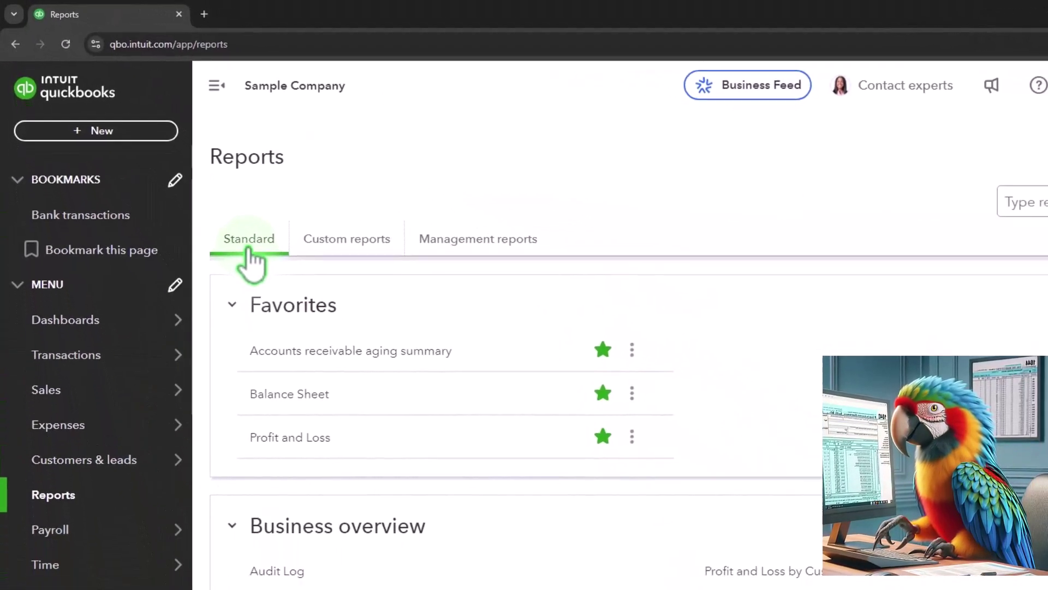
left_click(285, 393)
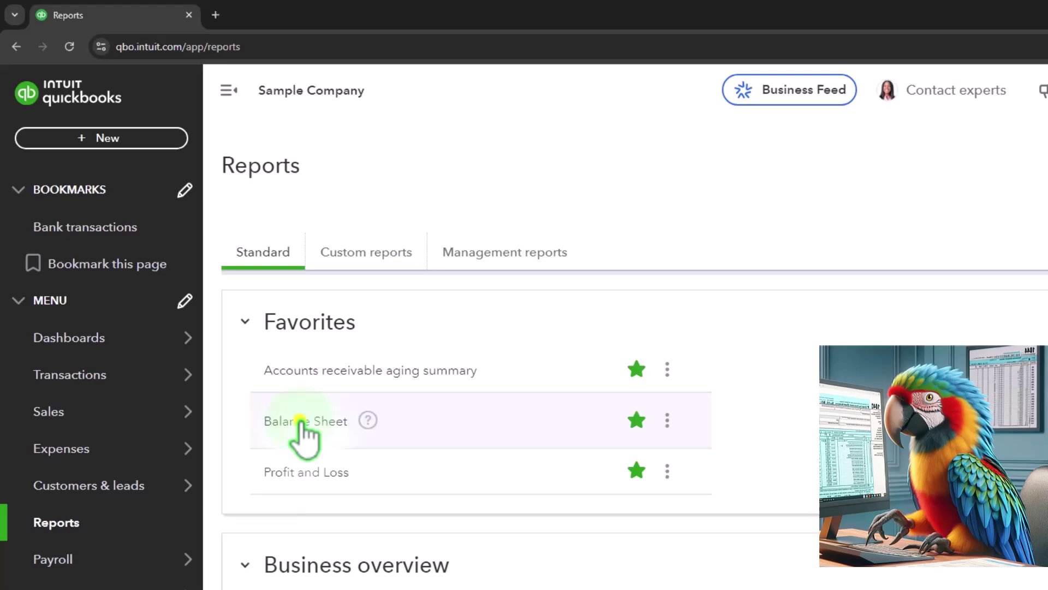
right_click(302, 424)
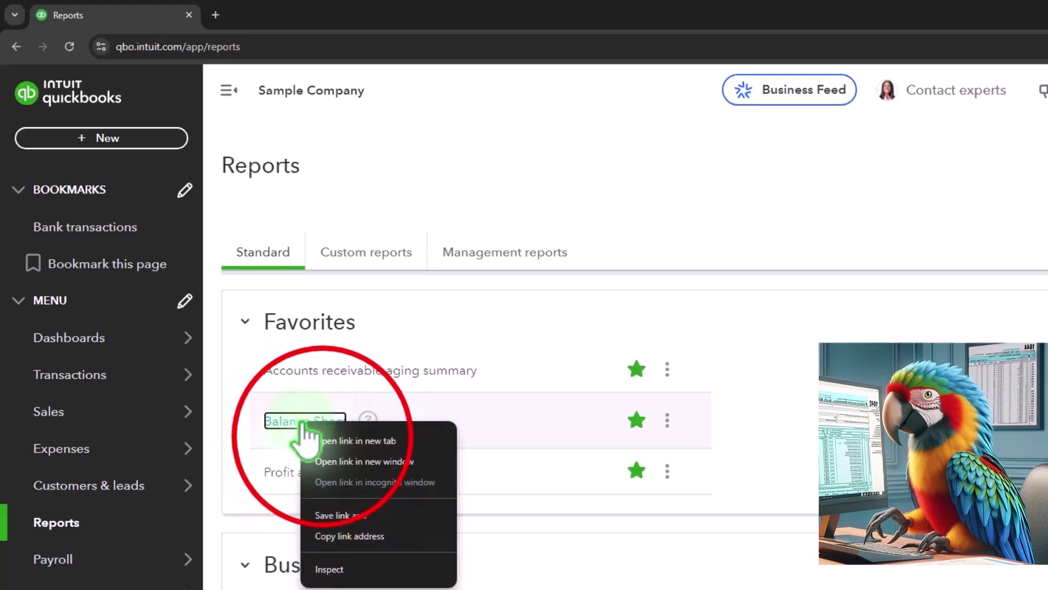
left_click(322, 436)
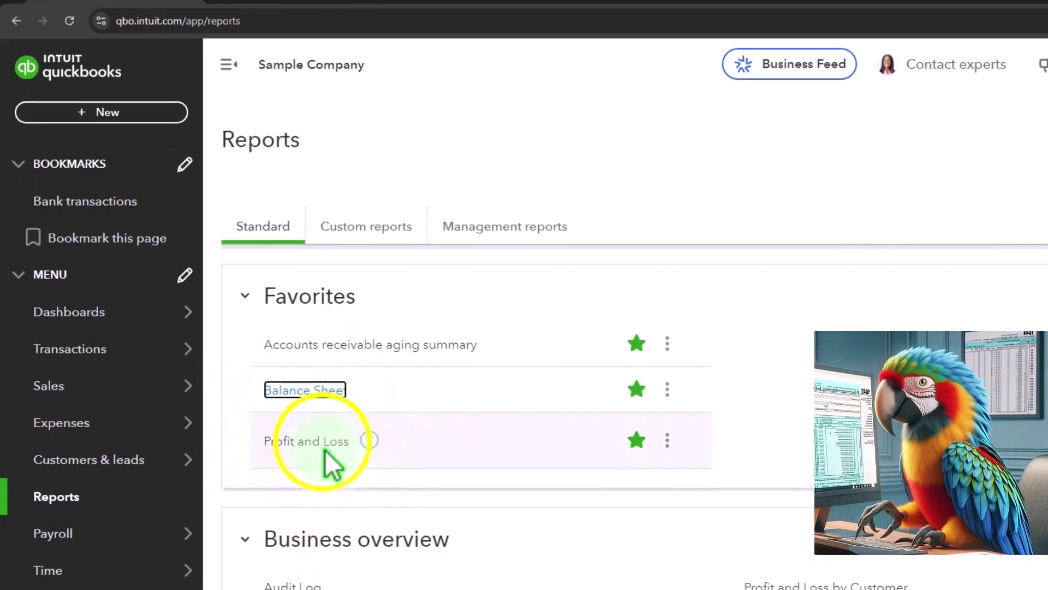
left_click(327, 473)
right_click(326, 470)
left_click(346, 371)
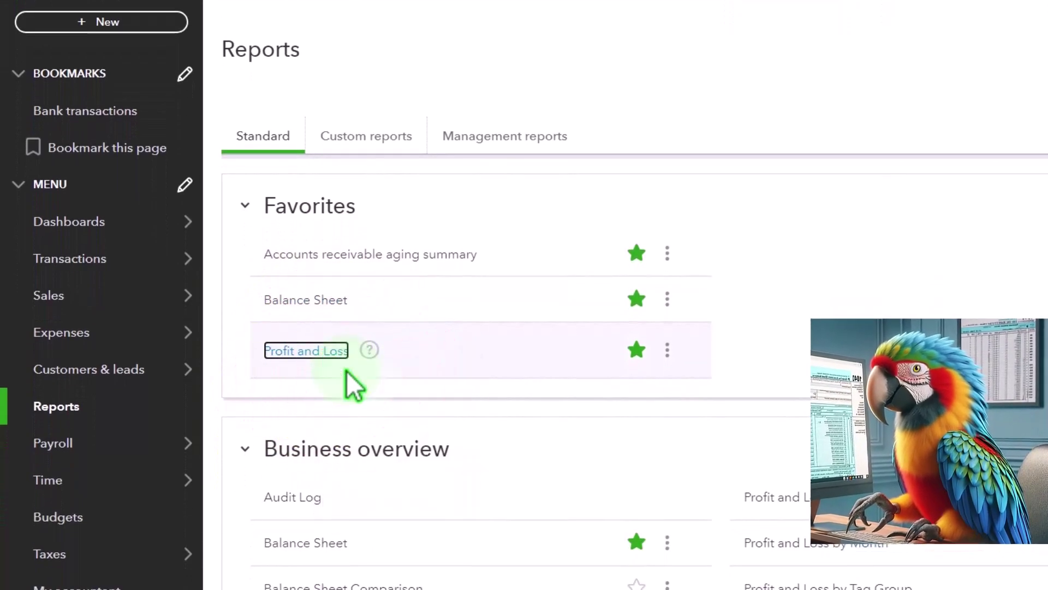
Step: Run the Balance Sheet report for 01/01/2024 to 12/31/2025 with columns displayed by Years, after collapsing the navigation menu
left_click(339, 18)
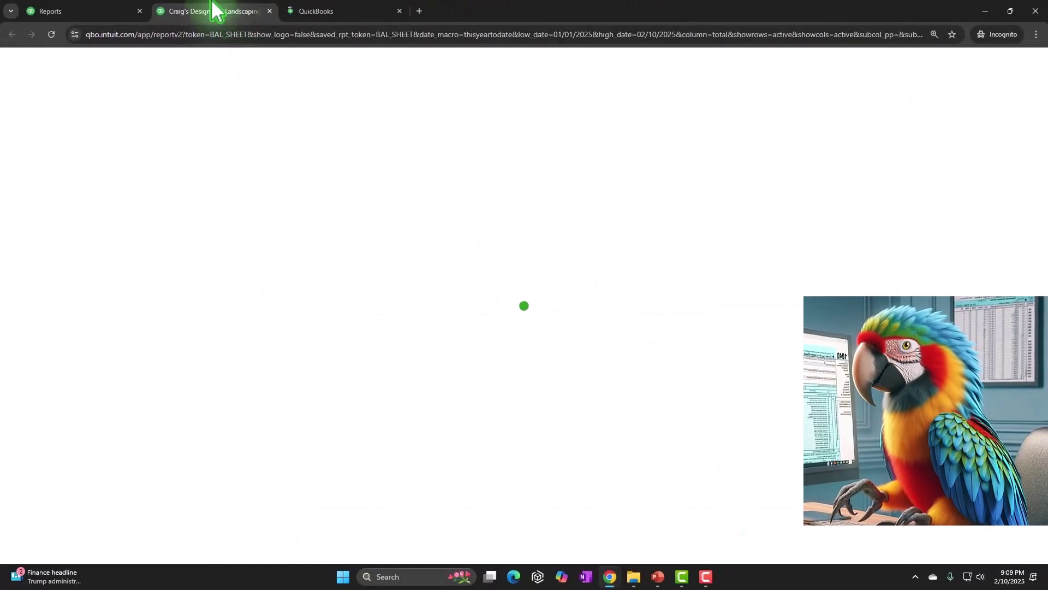
left_click(216, 86)
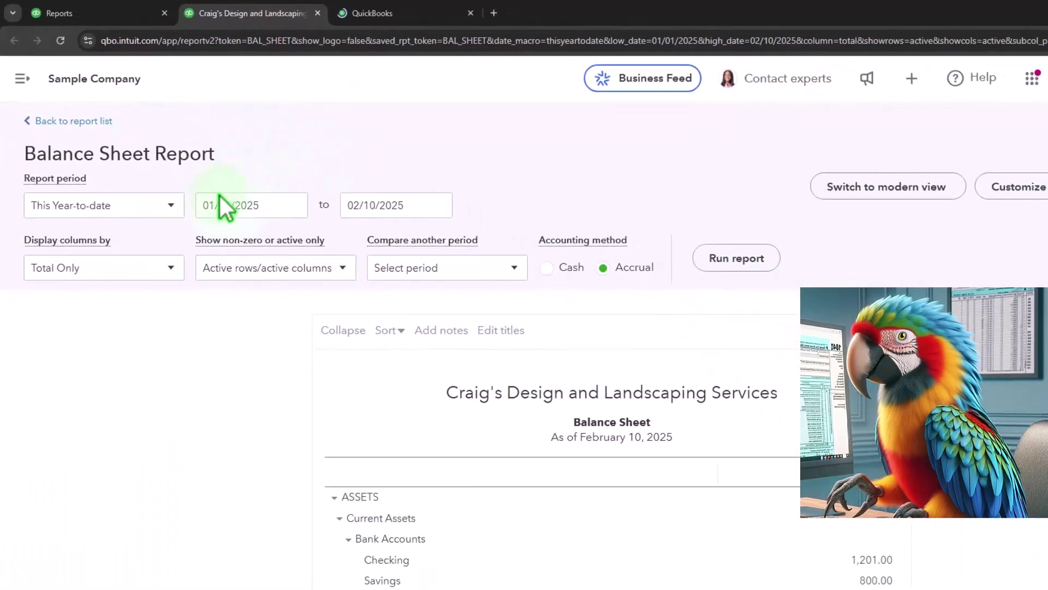
left_click(508, 191)
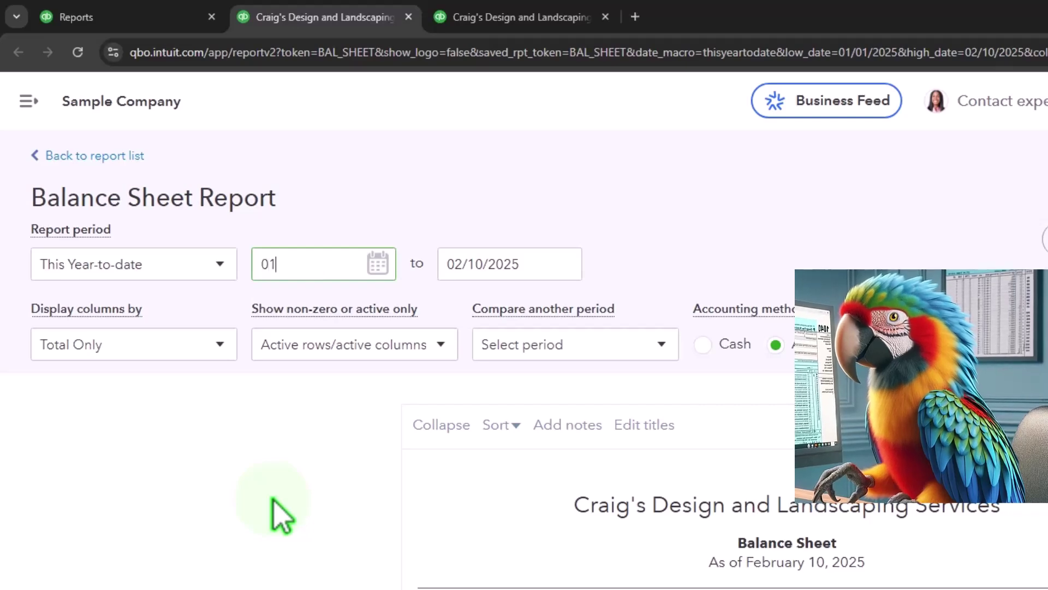
key("Tab")
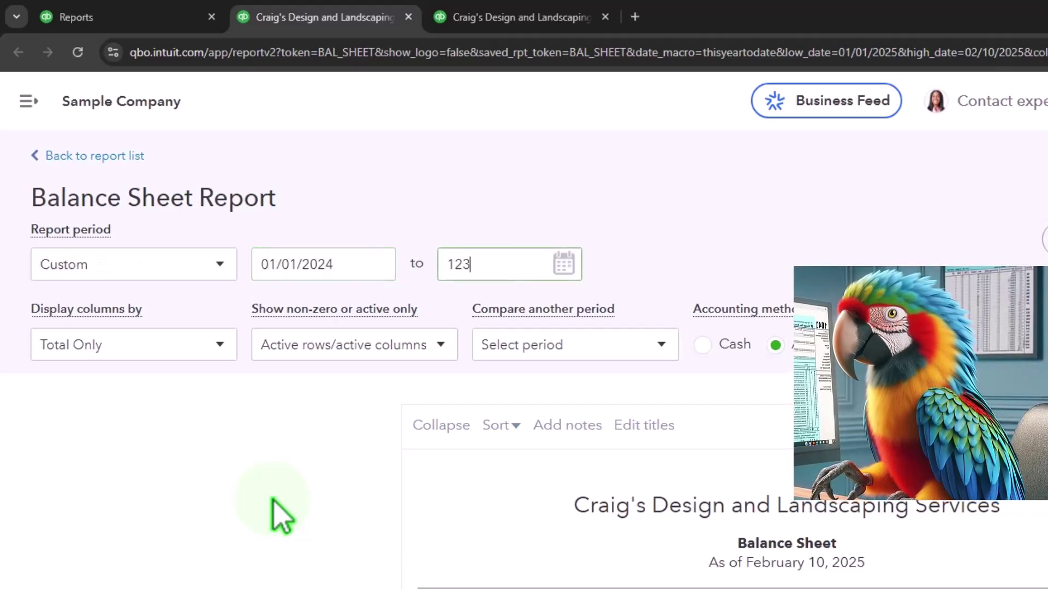
key("Tab")
left_click(219, 344)
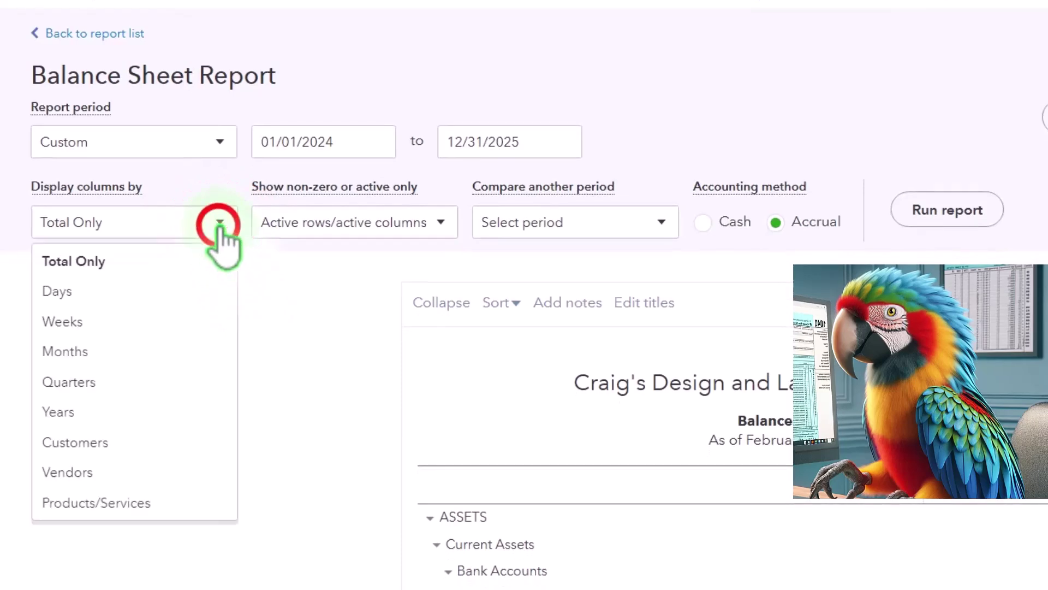
left_click(126, 413)
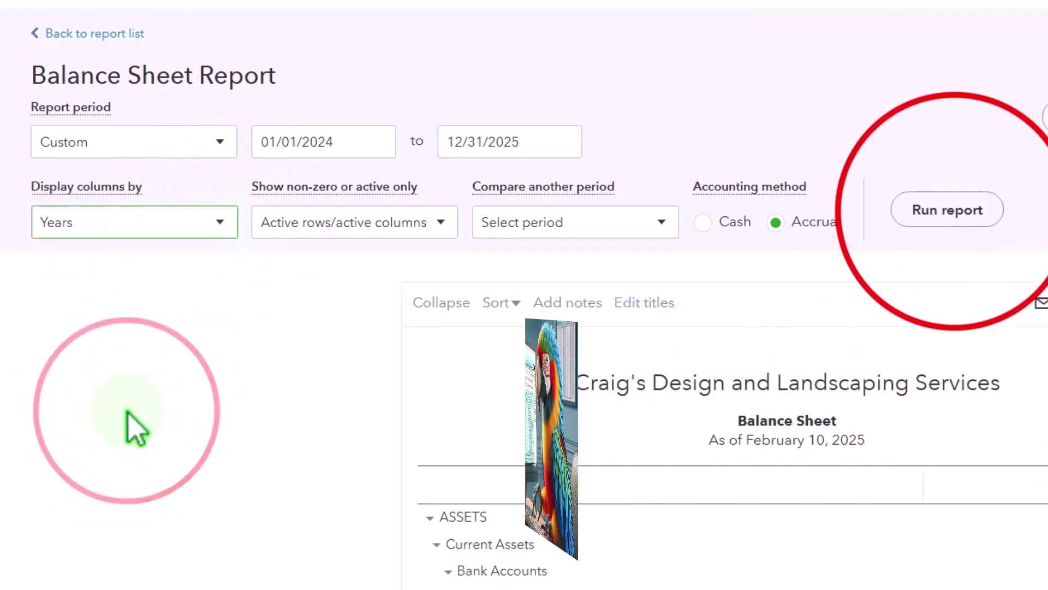
left_click(955, 212)
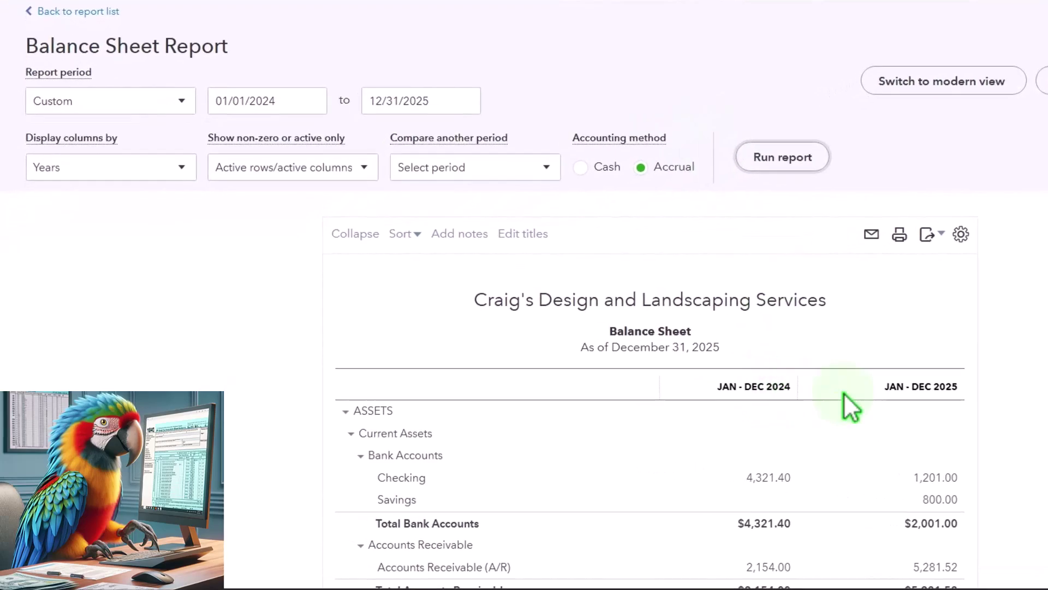
Step: Collapse the navigation menu on the Profit and Loss report and run it for 01/01/2024 to 12/31/2025 with columns by Years
left_click(492, 13)
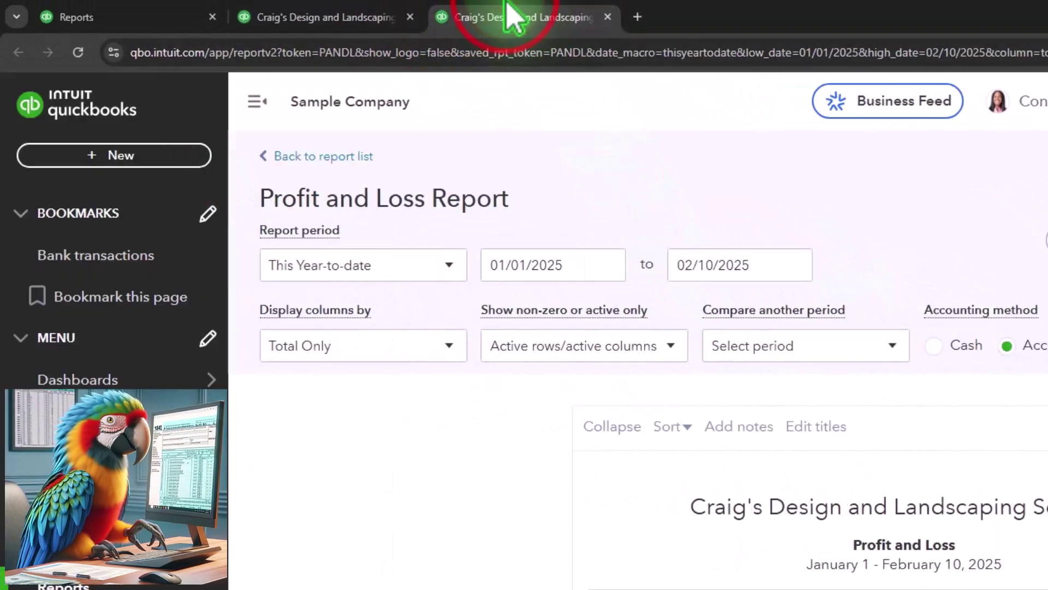
left_click(250, 99)
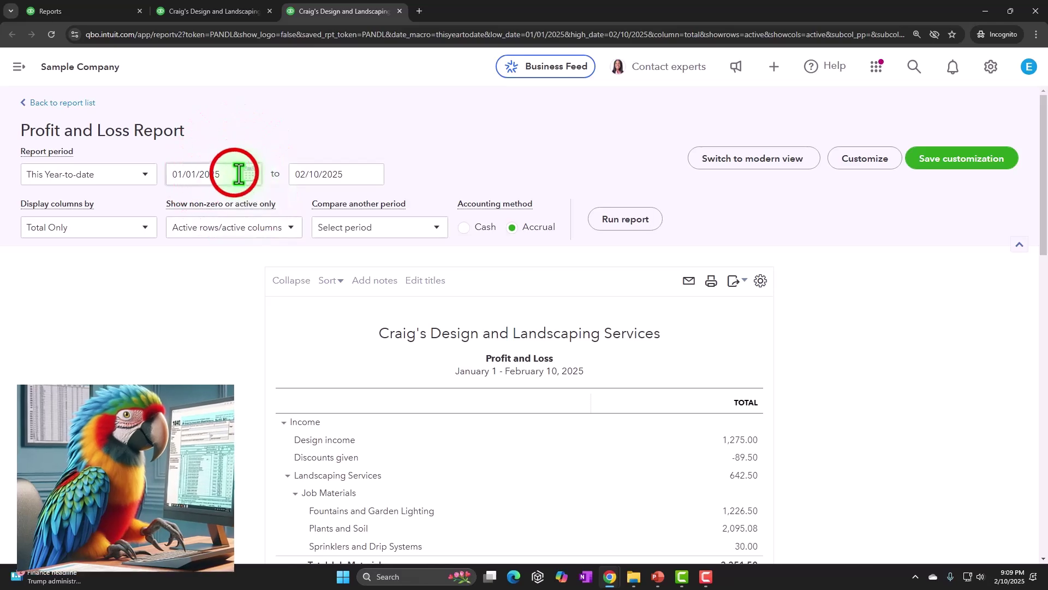
type("0101")
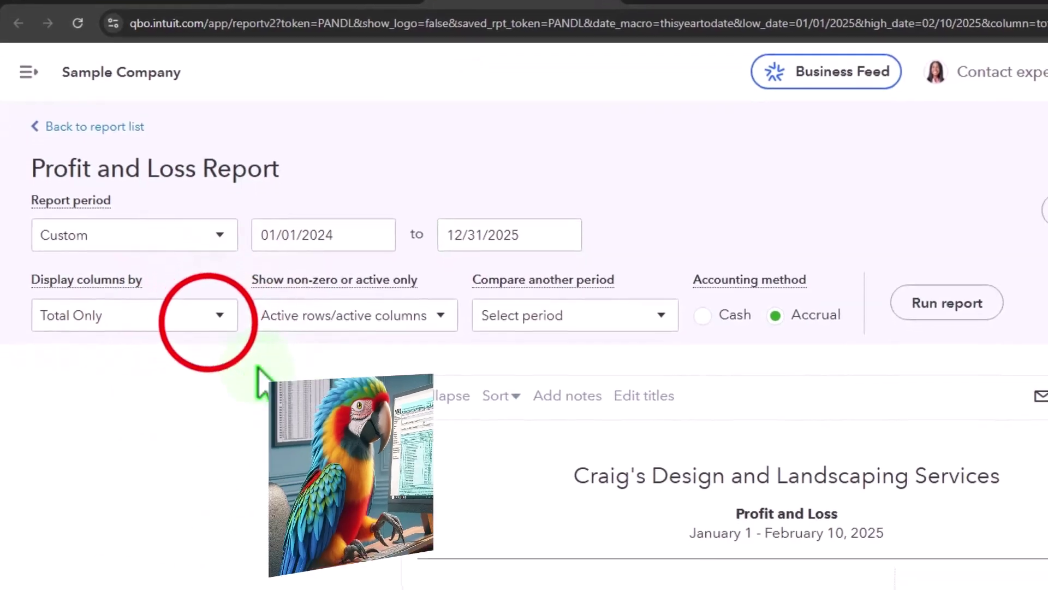
left_click(212, 352)
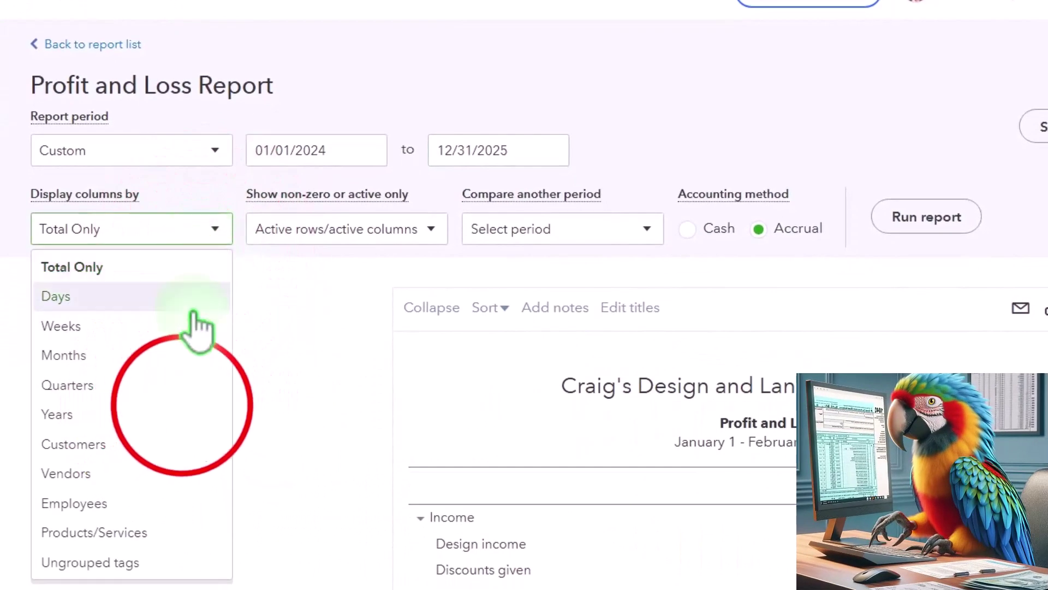
left_click(183, 412)
left_click(908, 210)
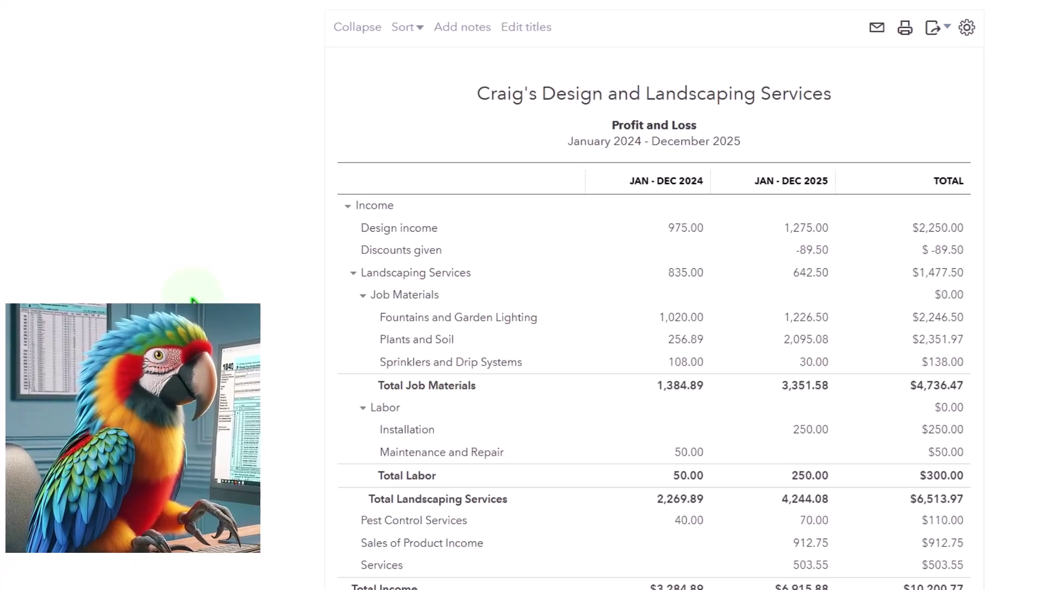
Step: Return to the browser tab with the Reports list and collapse its navigation menu
left_click(172, 27)
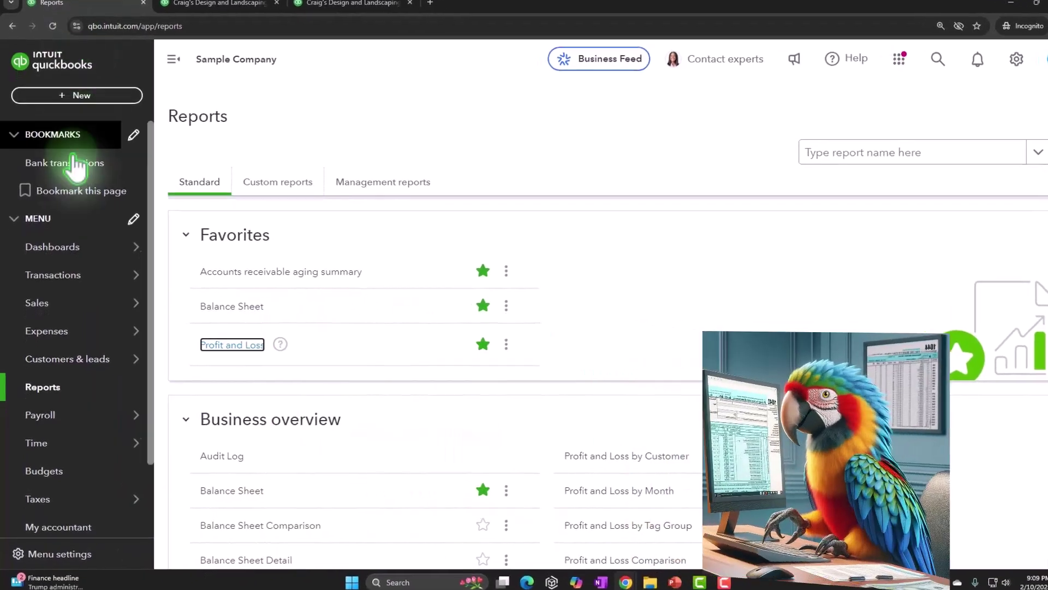
left_click(76, 388)
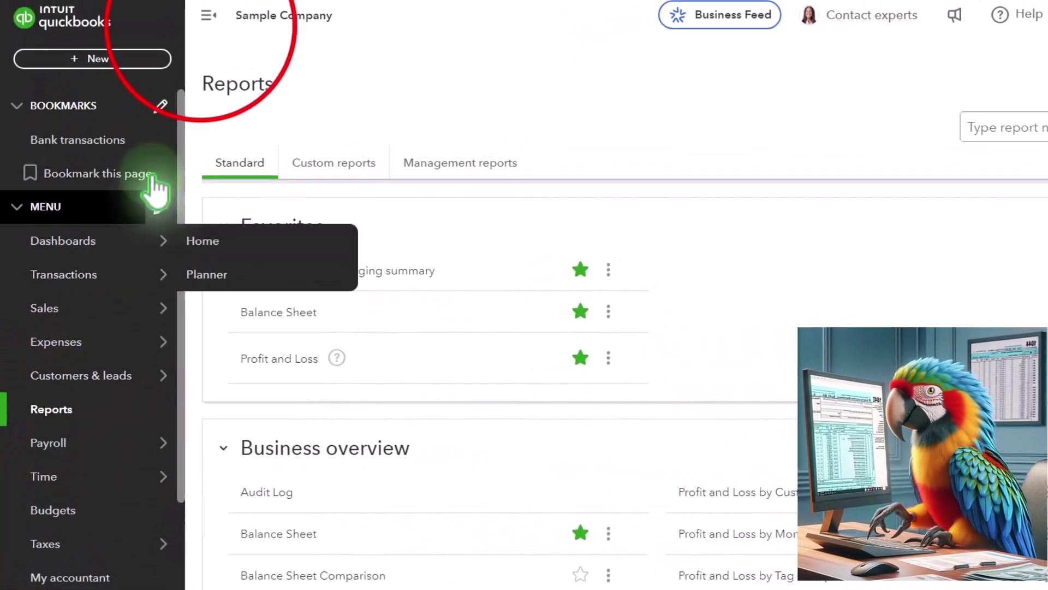
left_click(208, 16)
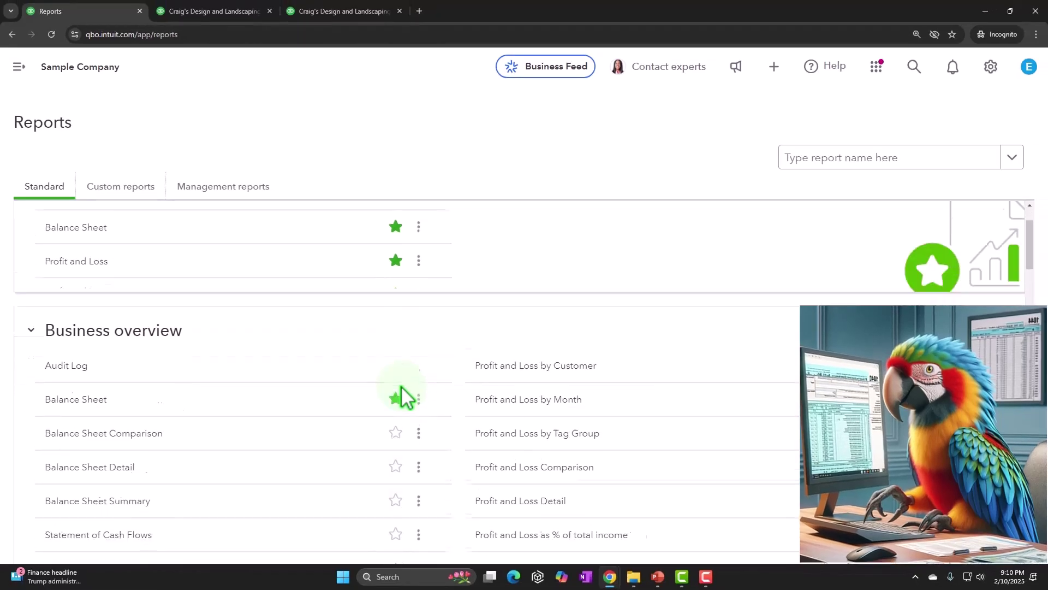
Step: Open the General Ledger report from the For my accountant section in a new browser tab
scroll(401, 396, "down", 10)
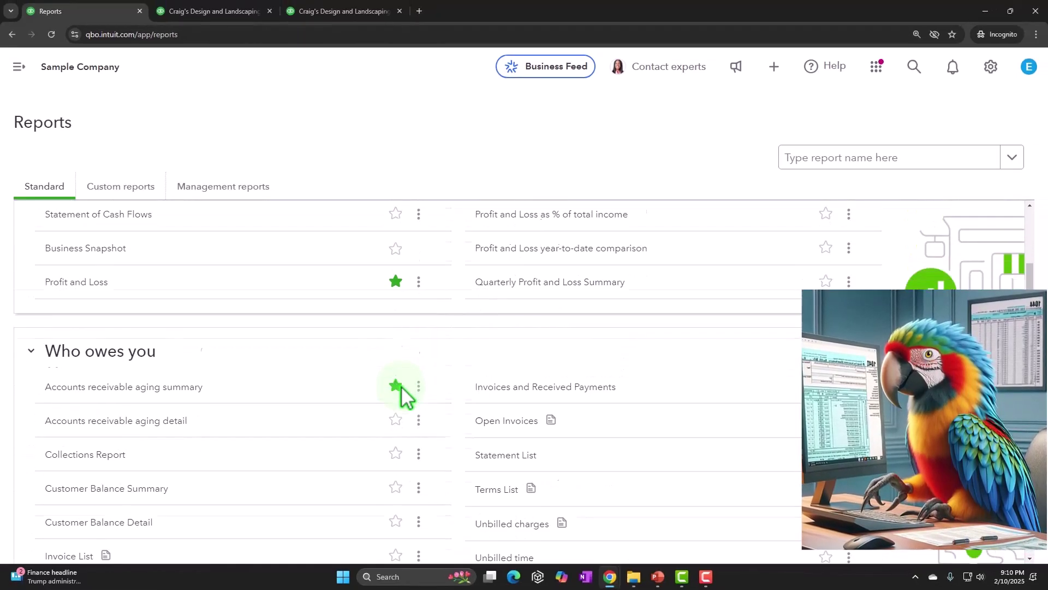
scroll(401, 388, "down", 14)
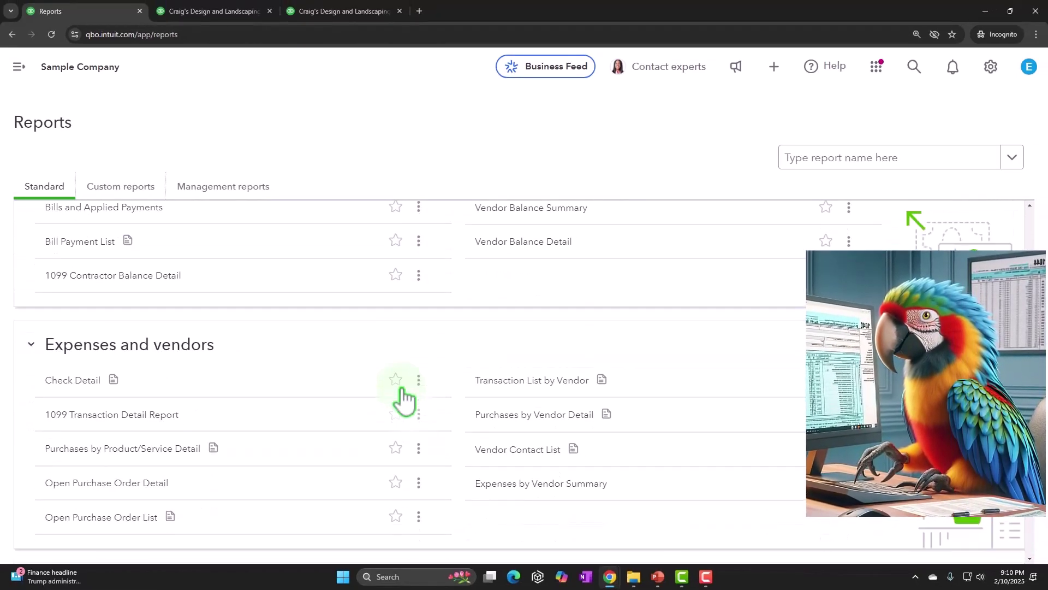
scroll(400, 389, "down", 7)
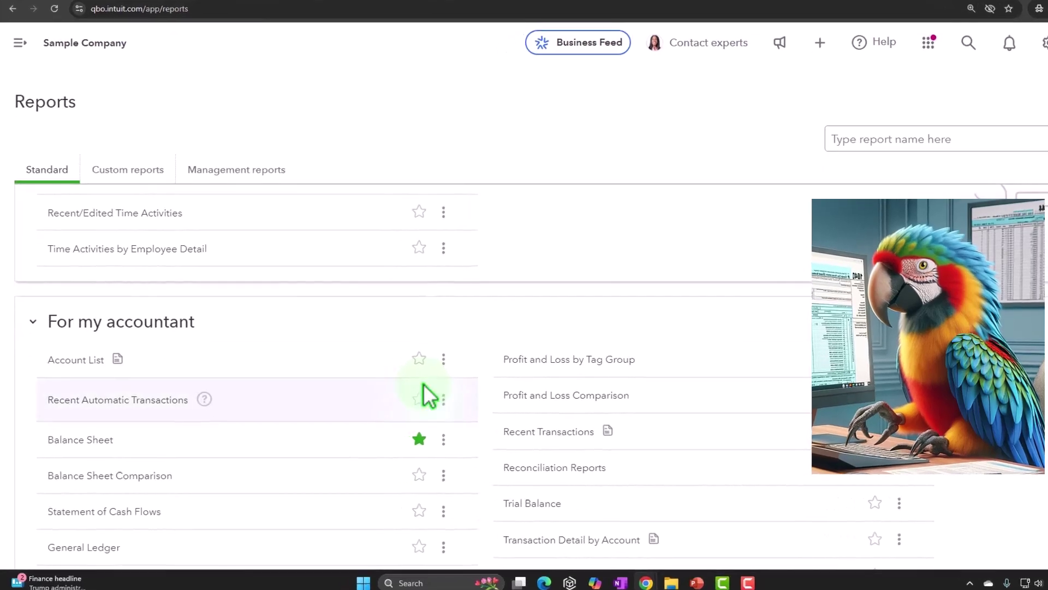
left_click(484, 383)
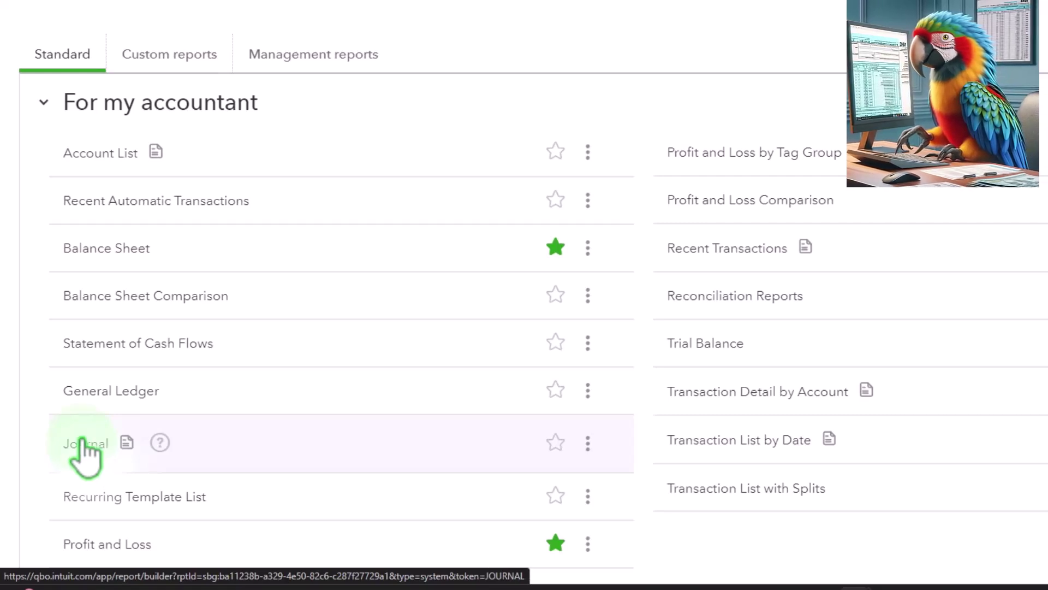
left_click(82, 402)
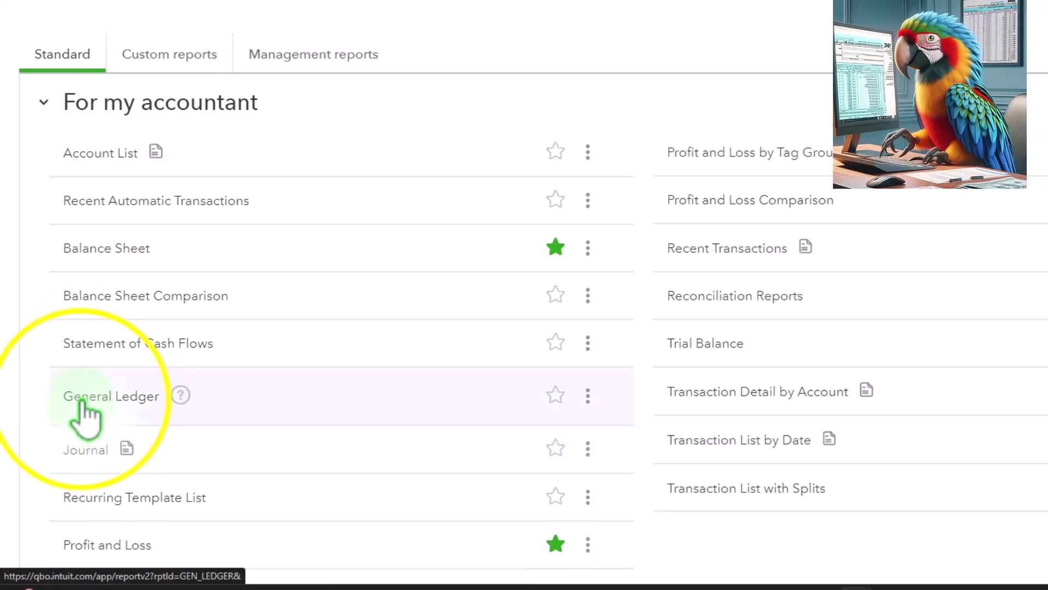
right_click(83, 413)
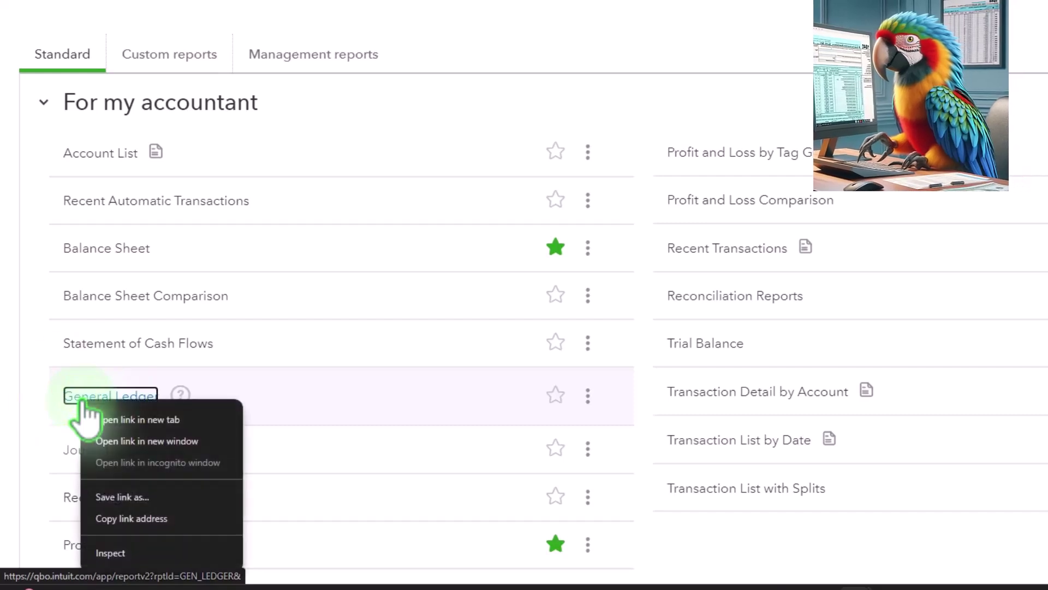
left_click(113, 418)
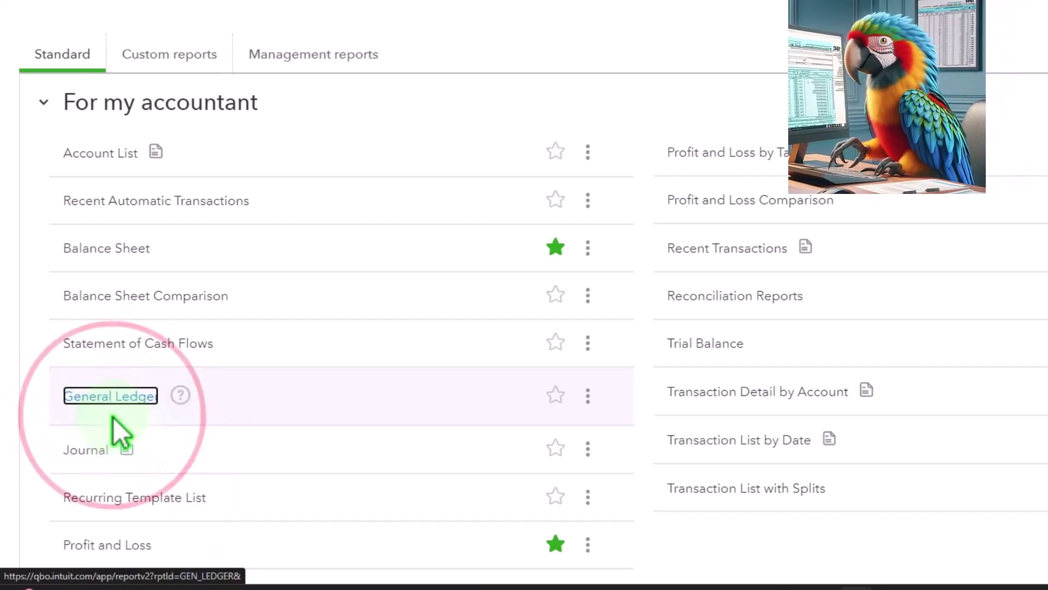
Step: Open the Transaction Detail by Account, Transaction List by Date and Journal reports in separate browser tabs
left_click(734, 393)
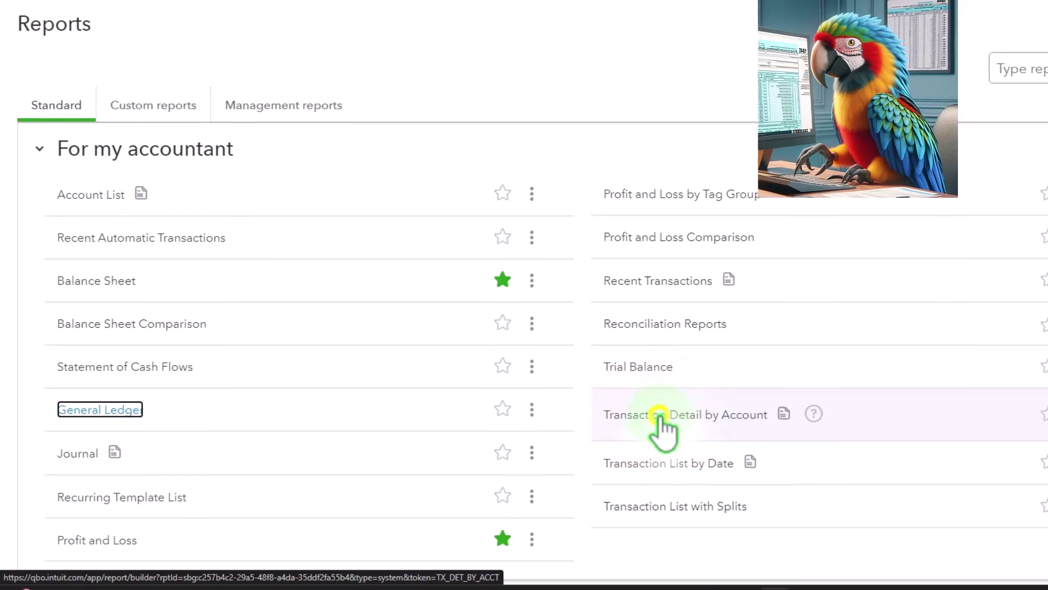
right_click(659, 416)
left_click(670, 434)
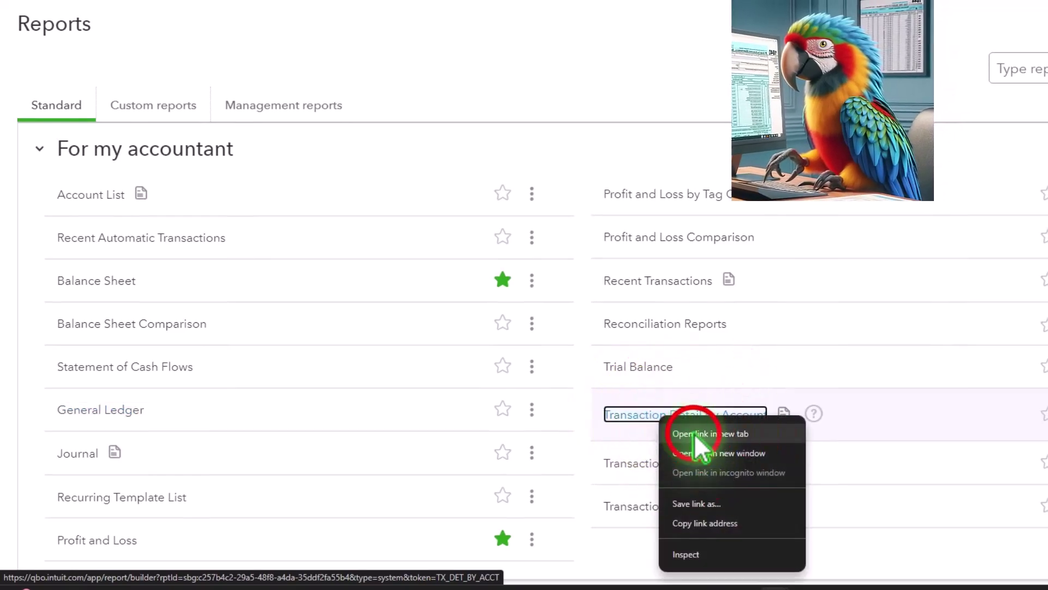
right_click(692, 461)
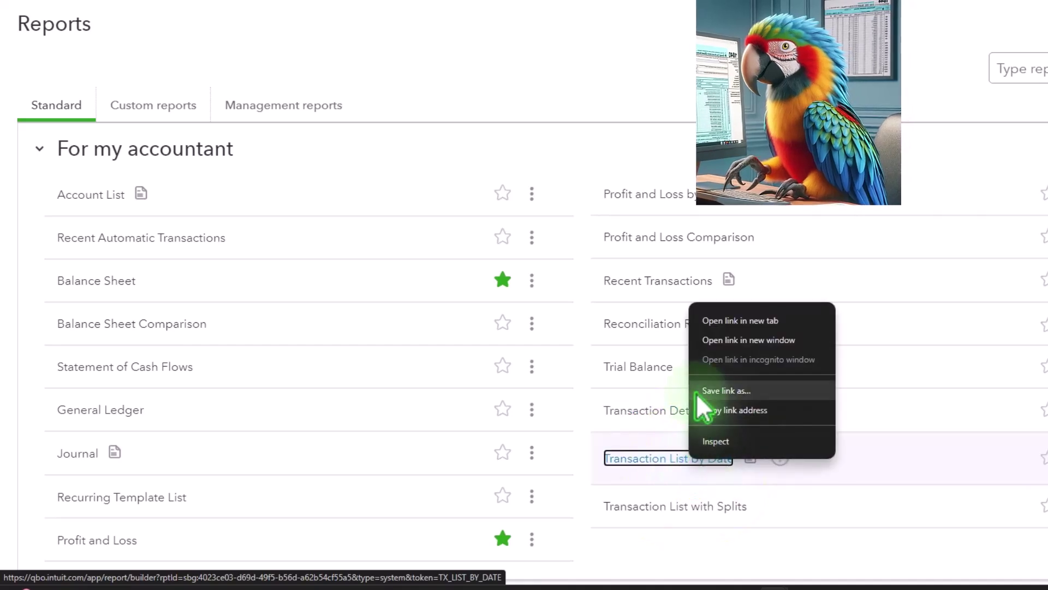
left_click(716, 322)
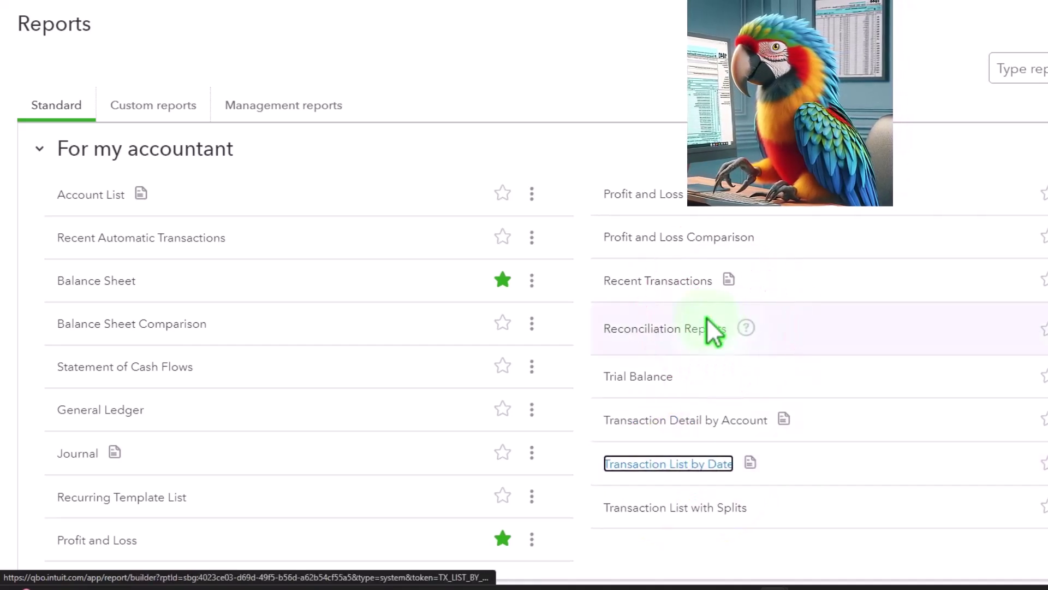
right_click(77, 458)
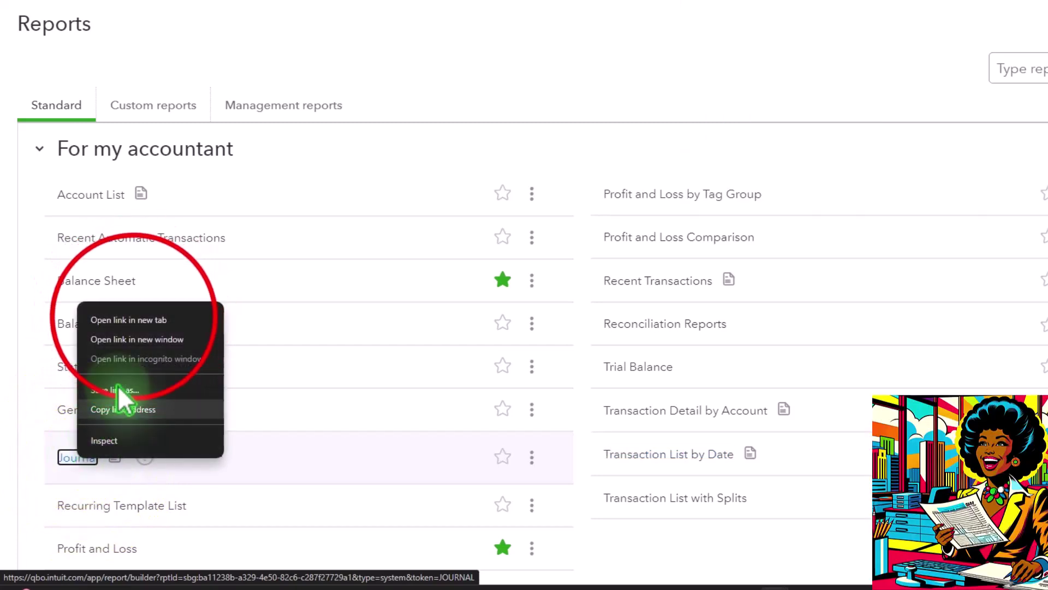
left_click(134, 319)
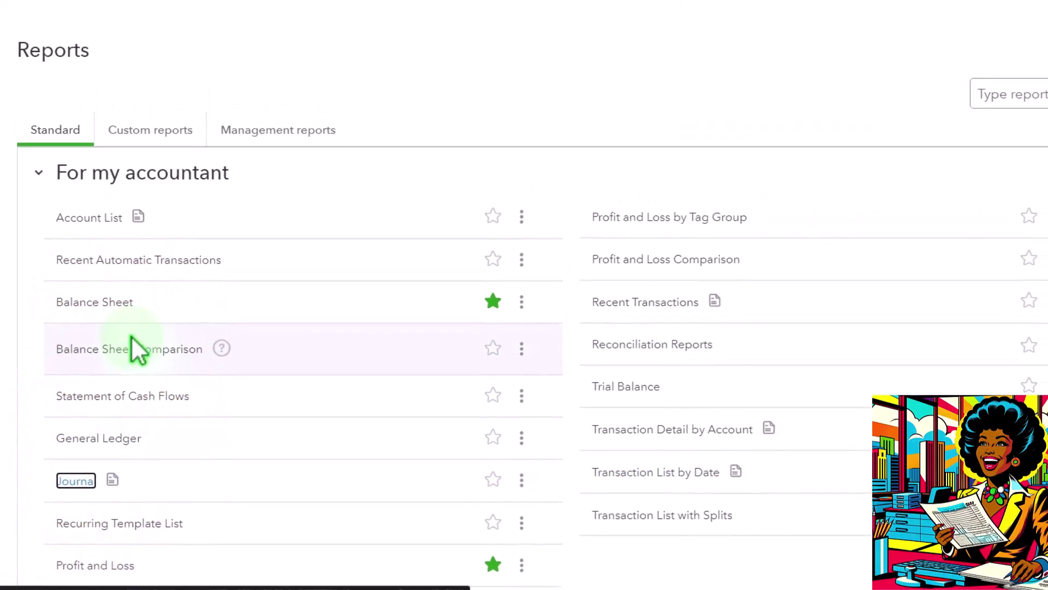
Step: Switch to the General Ledger report, collapse its navigation menu and run it for 01/01/2024 to 12/31/2024
left_click(372, 11)
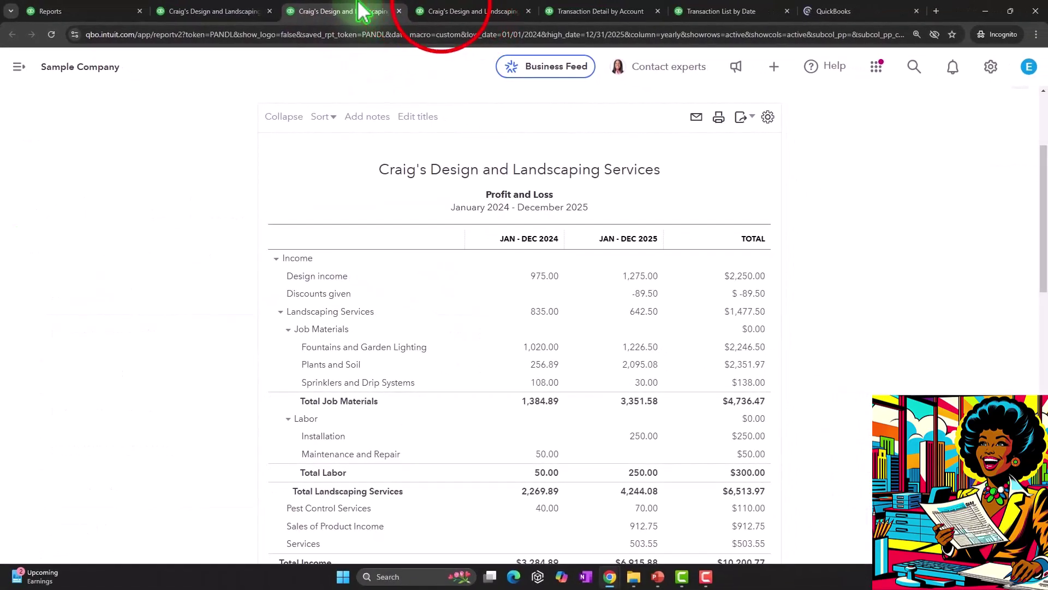
left_click(445, 10)
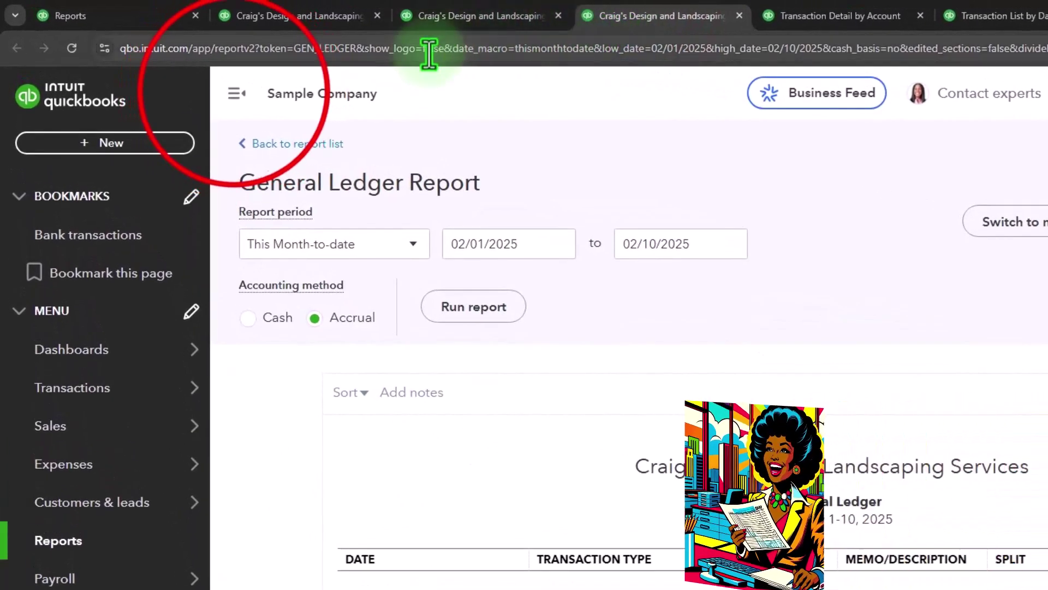
left_click(236, 94)
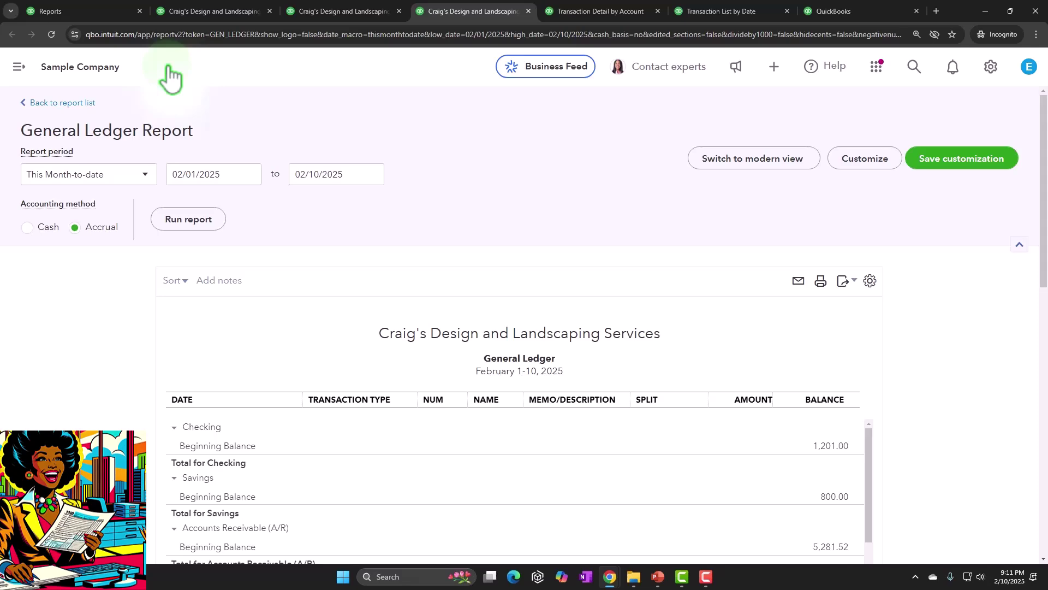
left_click(229, 174)
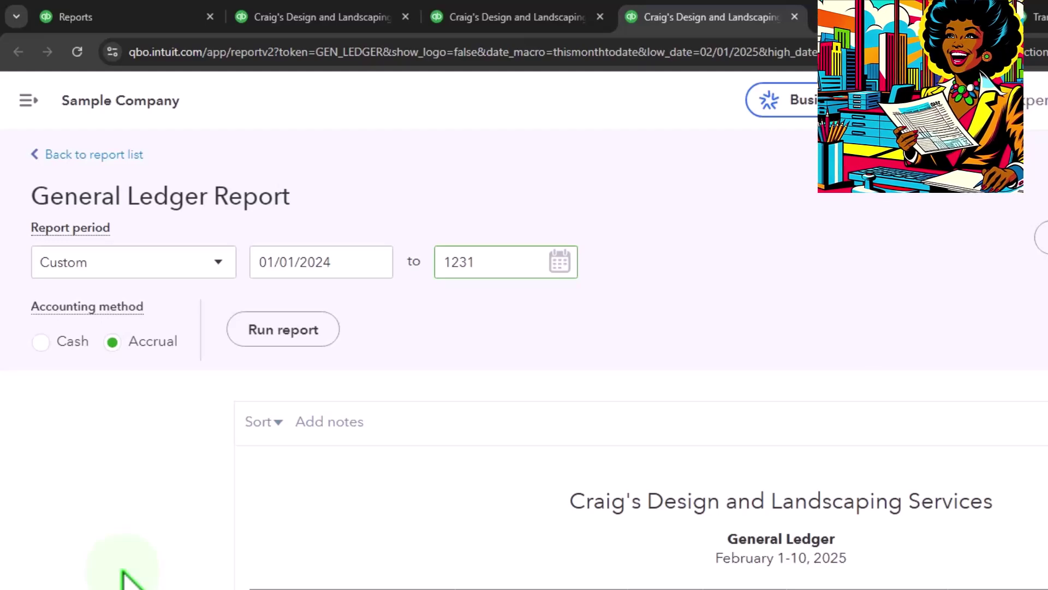
left_click(292, 334)
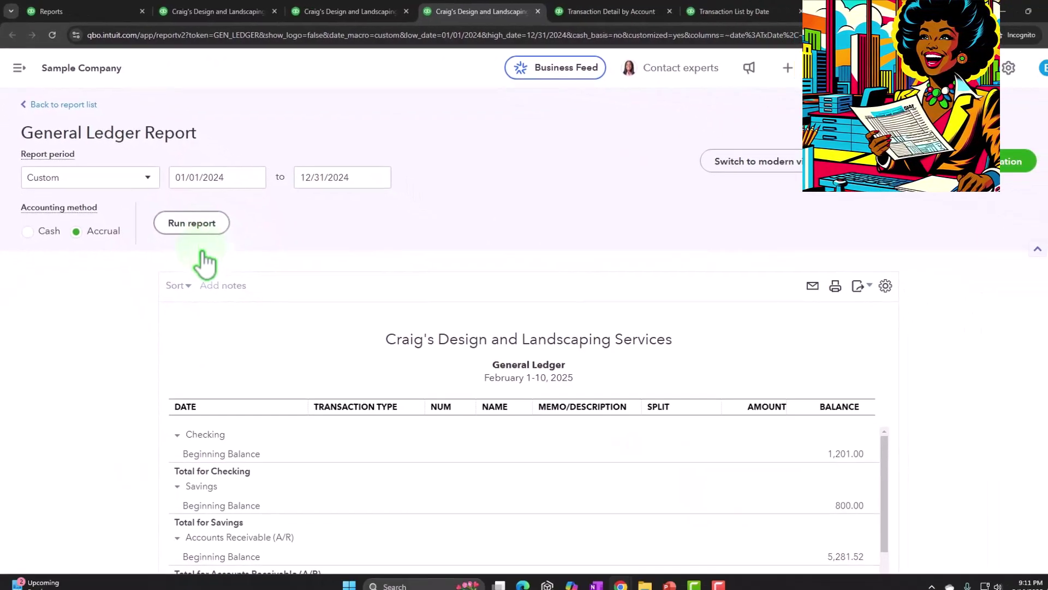
scroll(201, 249, "down", 2)
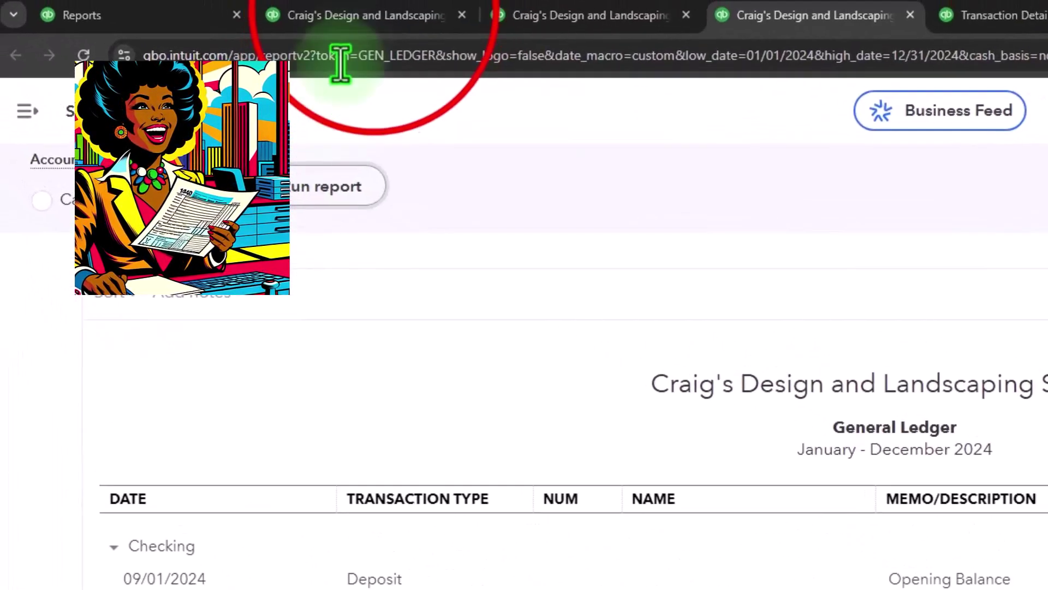
Step: On the Balance Sheet report, view the transactions behind the 2024 Checking balance and return to the summary report
left_click(346, 28)
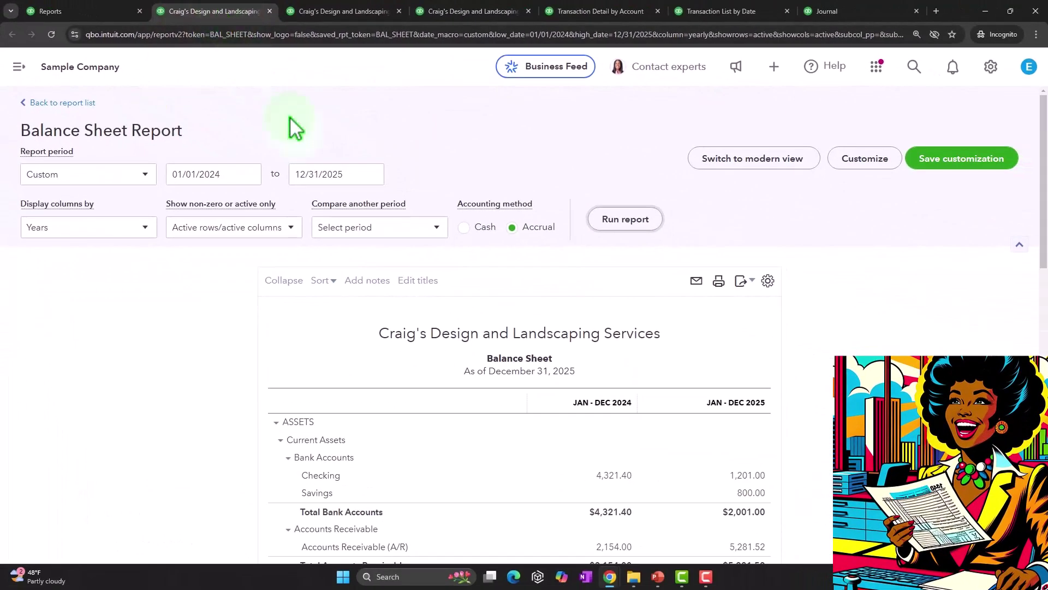
left_click(631, 489)
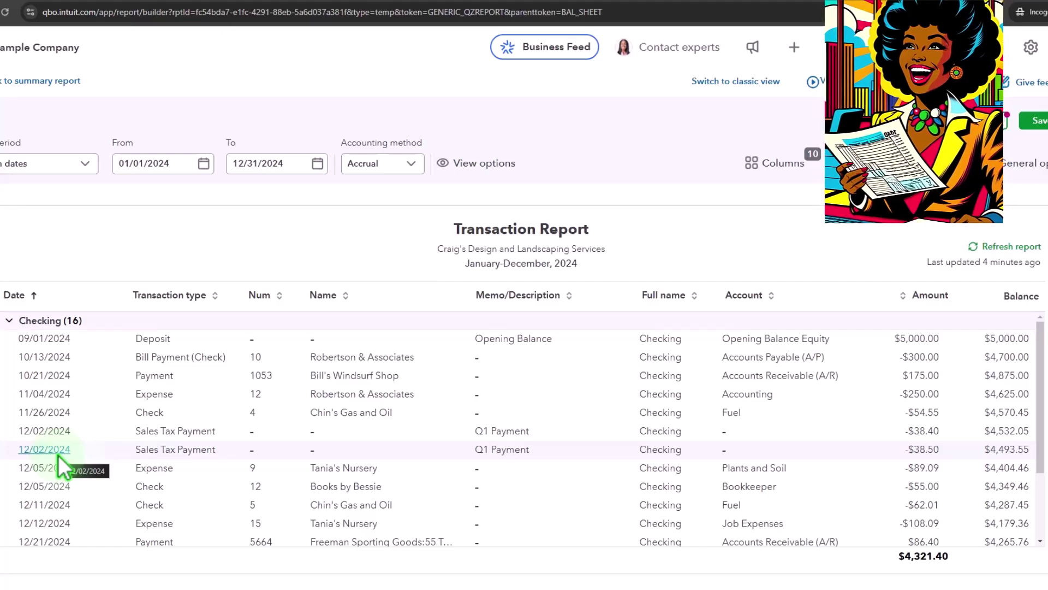
left_click(11, 81)
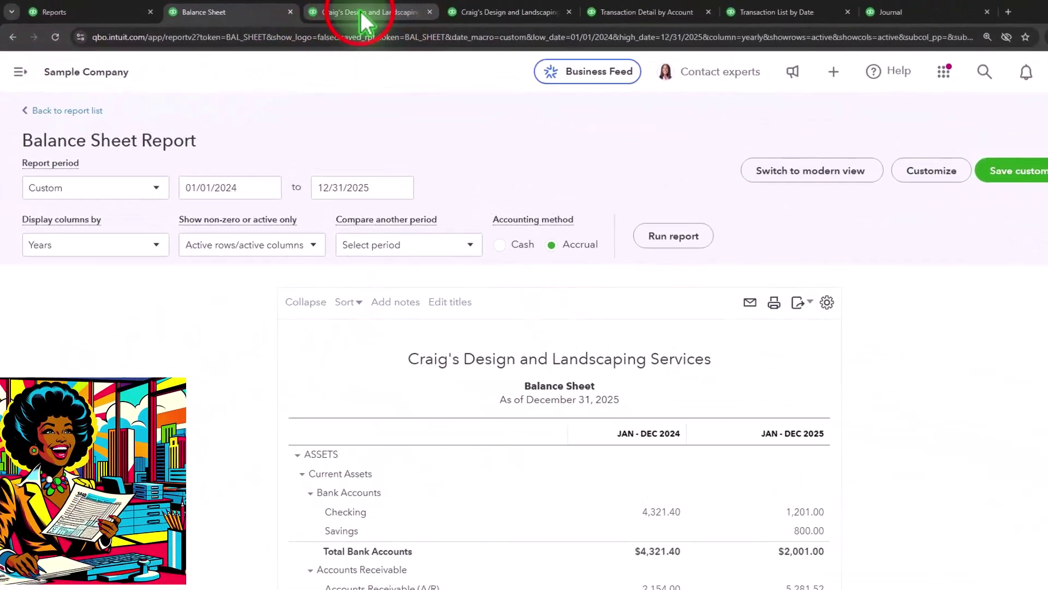
Step: Return to the General Ledger report and examine its 2024 transactions by account, from Checking through Accounts Receivable and Truck
left_click(431, 15)
left_click(808, 19)
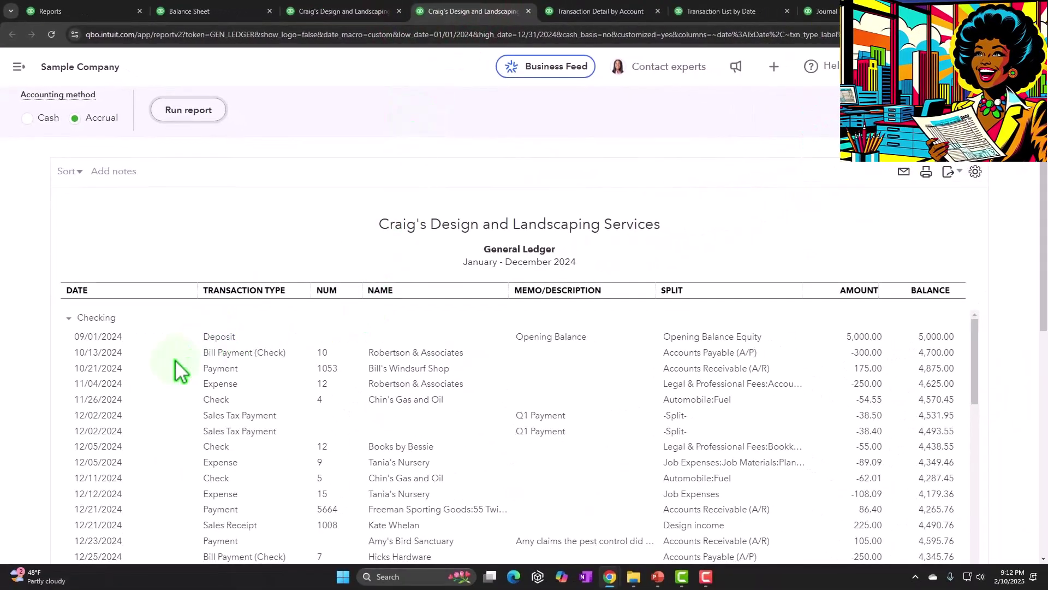
scroll(180, 371, "down", 10)
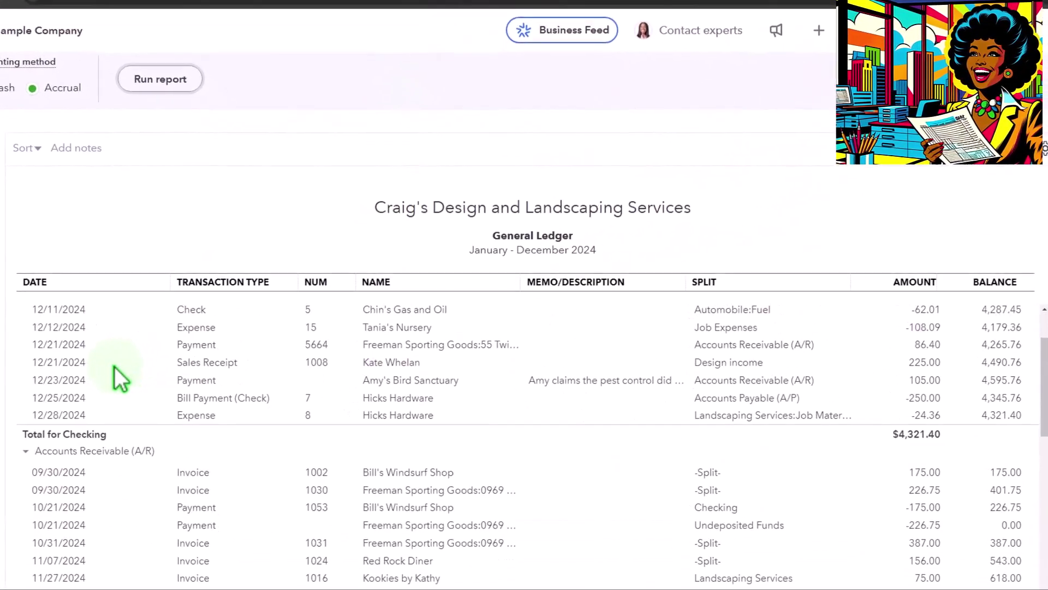
scroll(107, 395, "down", 6)
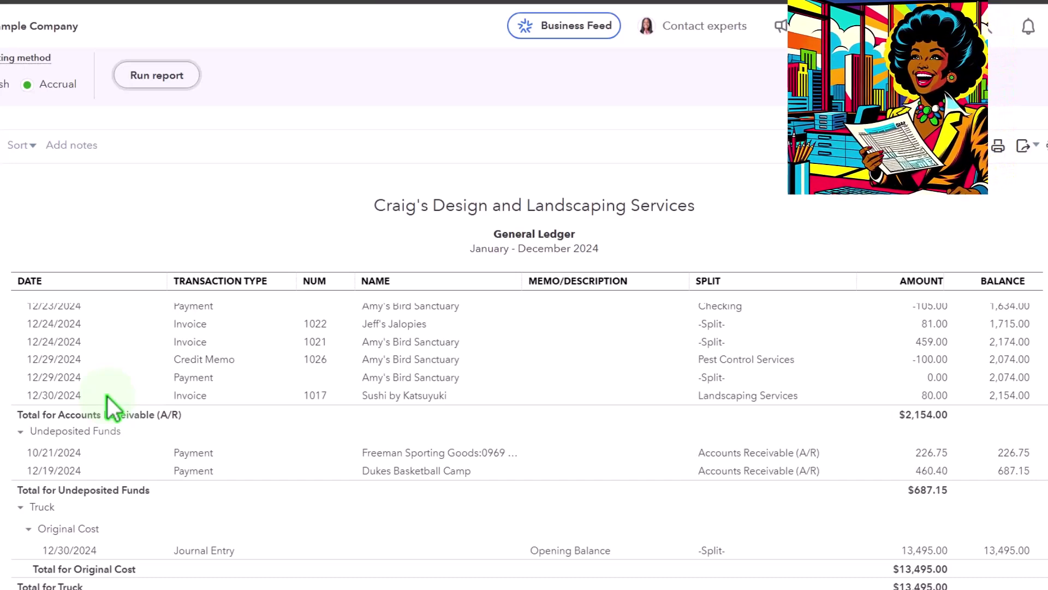
scroll(106, 407, "up", 15)
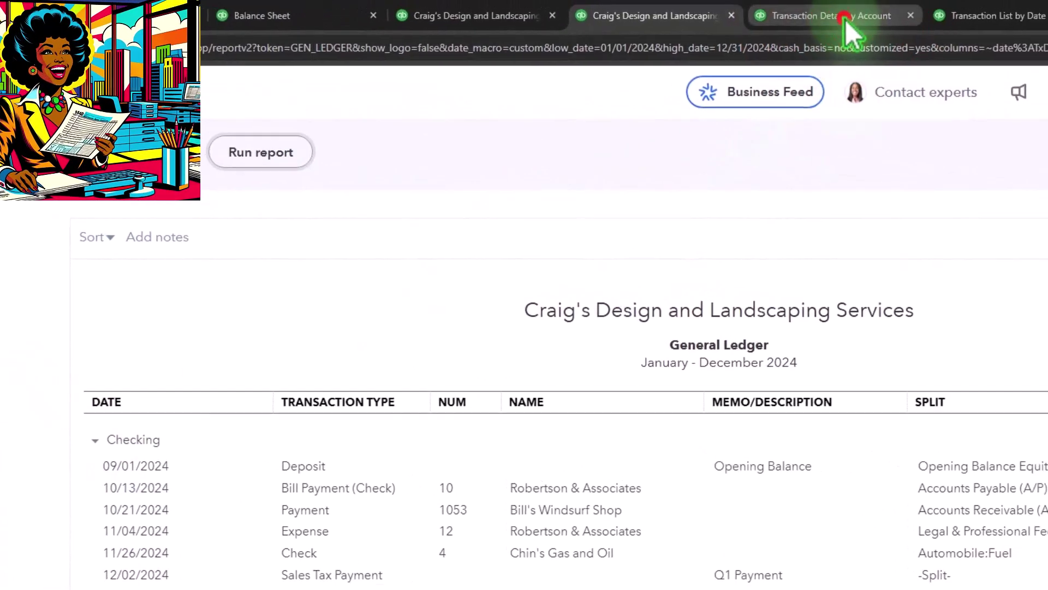
Step: Switch to the Transaction Detail by Account report, collapse its navigation menu and set the report period to Custom dates
left_click(845, 19)
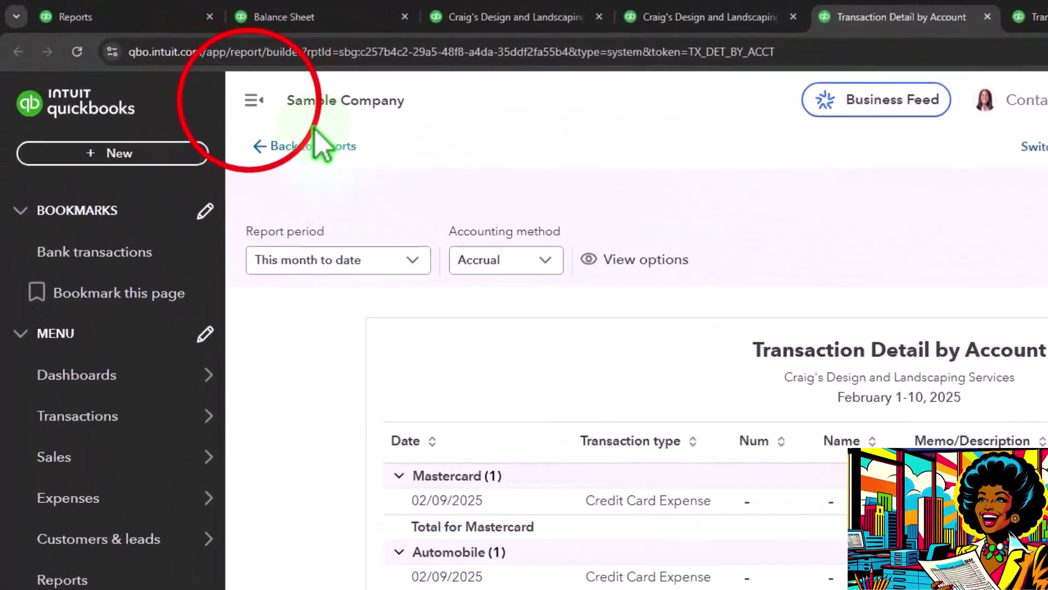
left_click(172, 68)
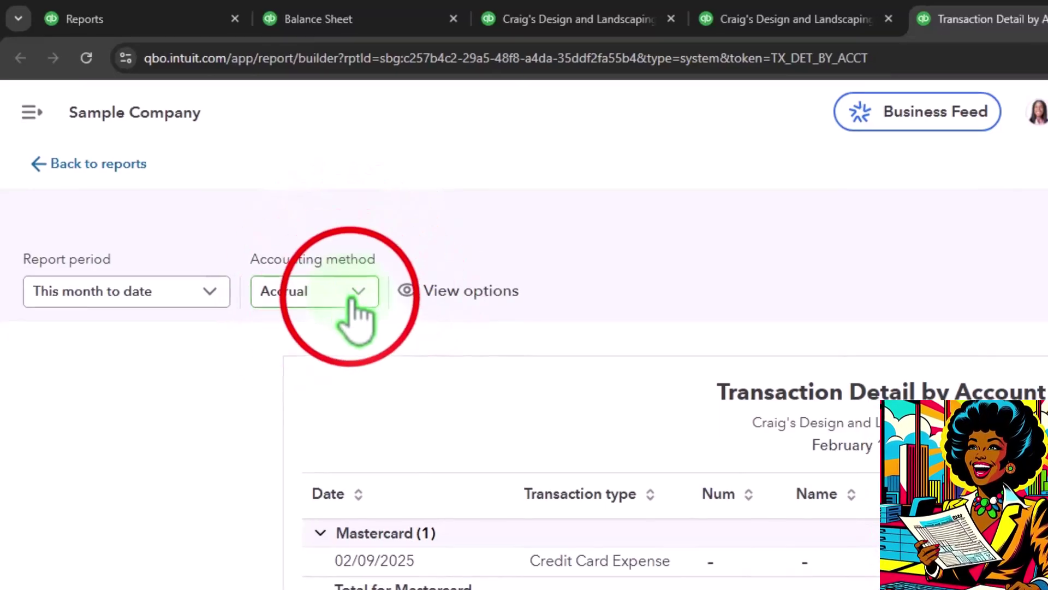
left_click(353, 298)
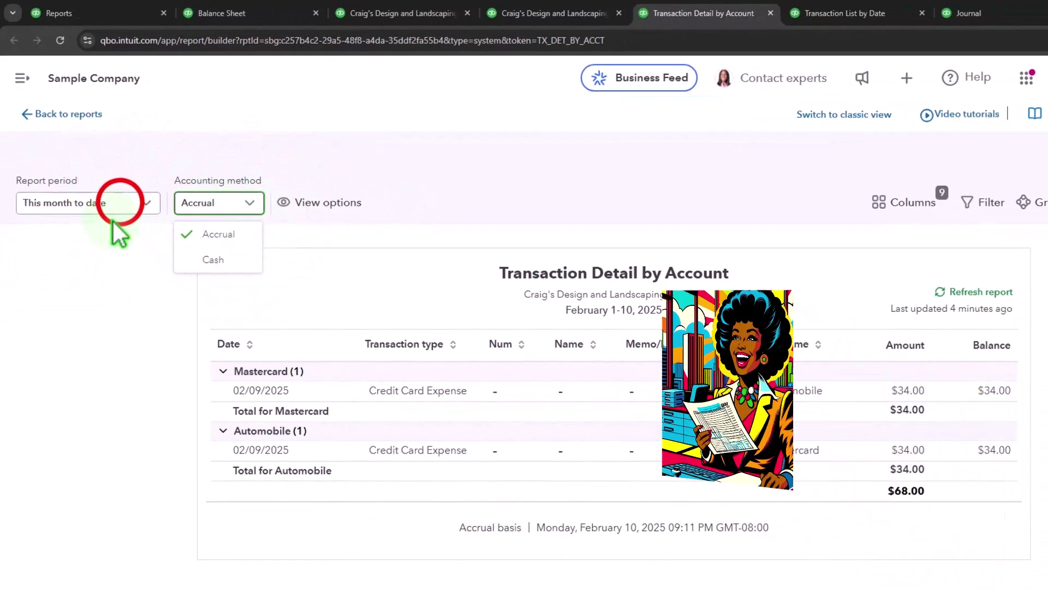
left_click(117, 204)
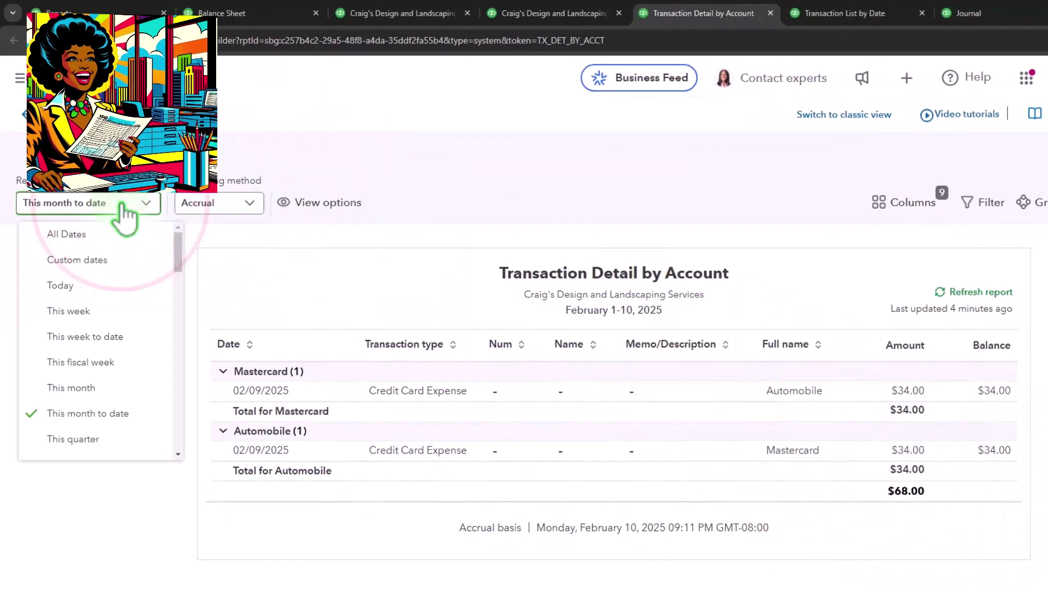
left_click(119, 262)
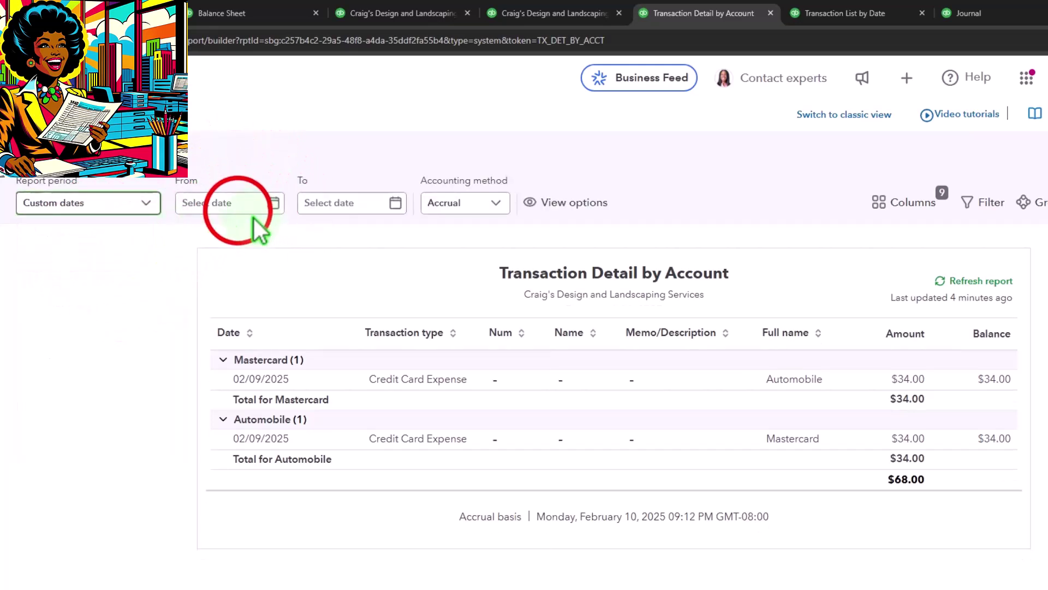
Step: Set the Transaction Detail by Account date range from 01/01/2024 to 12/31/2024
type("010124")
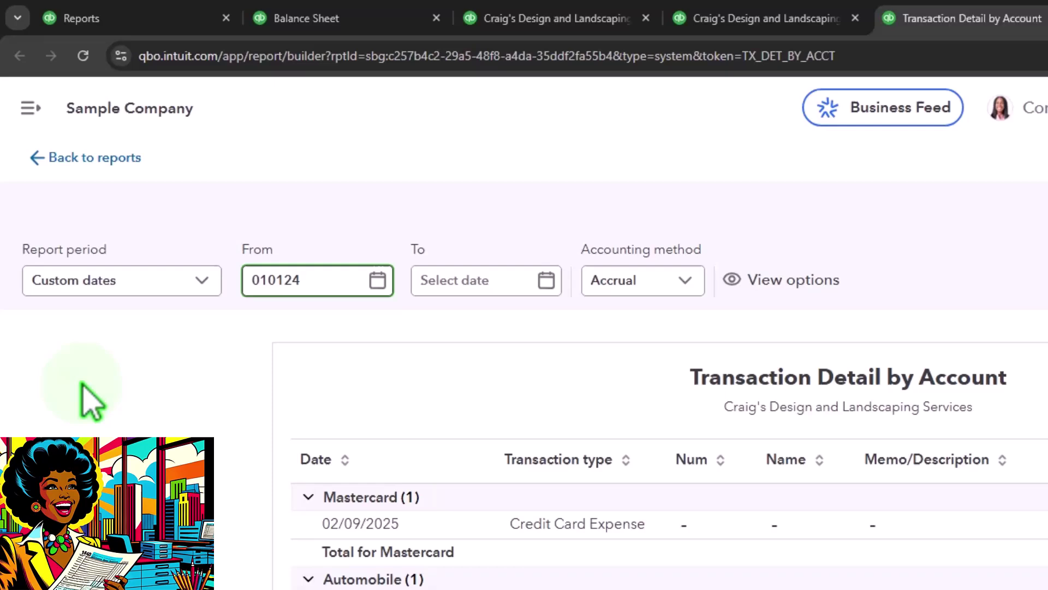
key("BackSpace")
key("BackSpace")
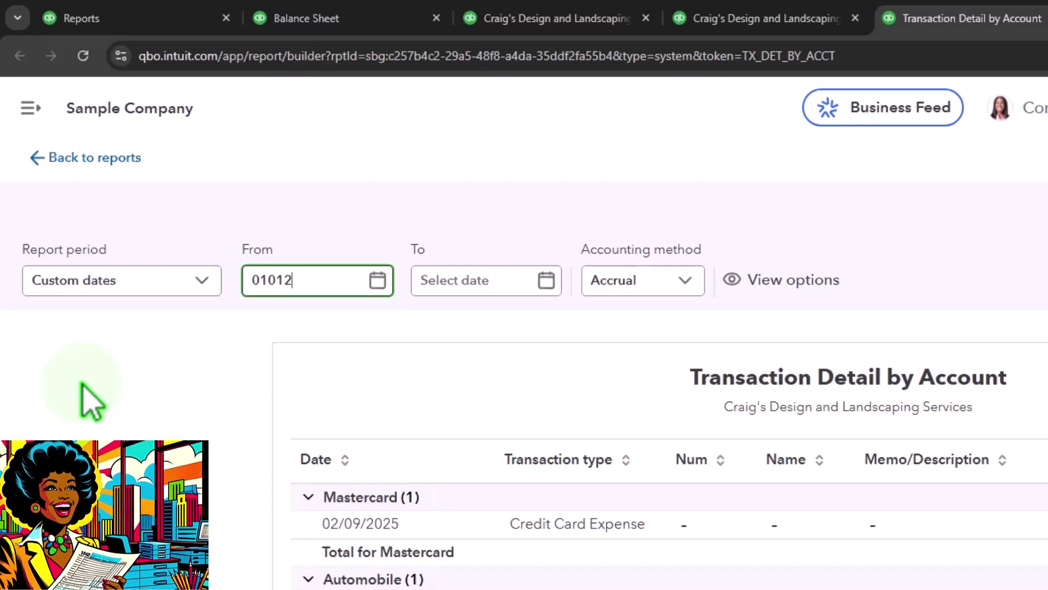
type("24")
key("Tab")
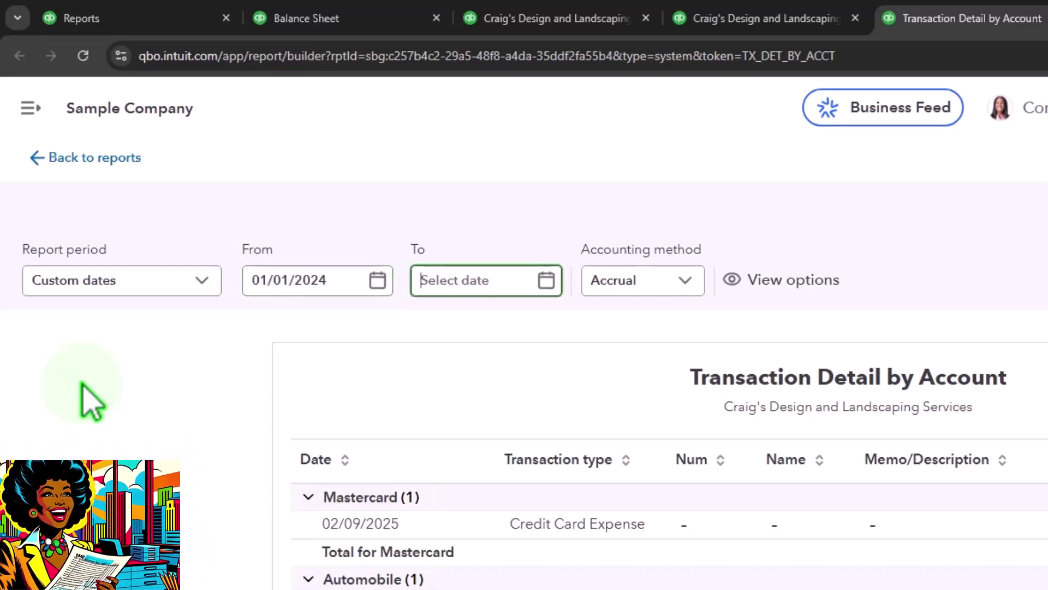
type("123124")
key("Tab")
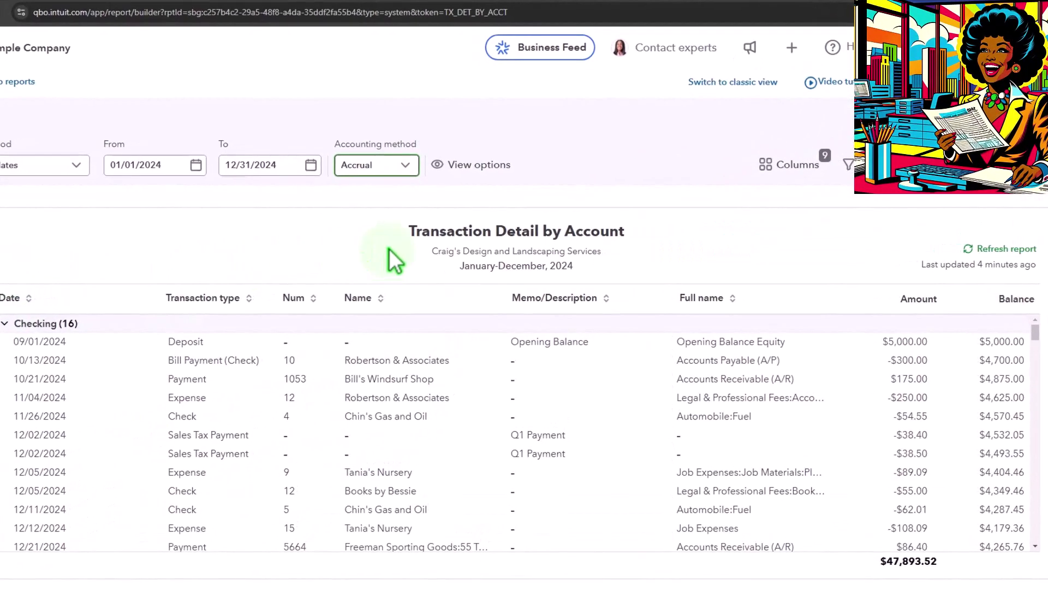
Step: Compare the 2024 Checking transactions in the General Ledger with those in the Transaction Detail by Account report
left_click(664, 11)
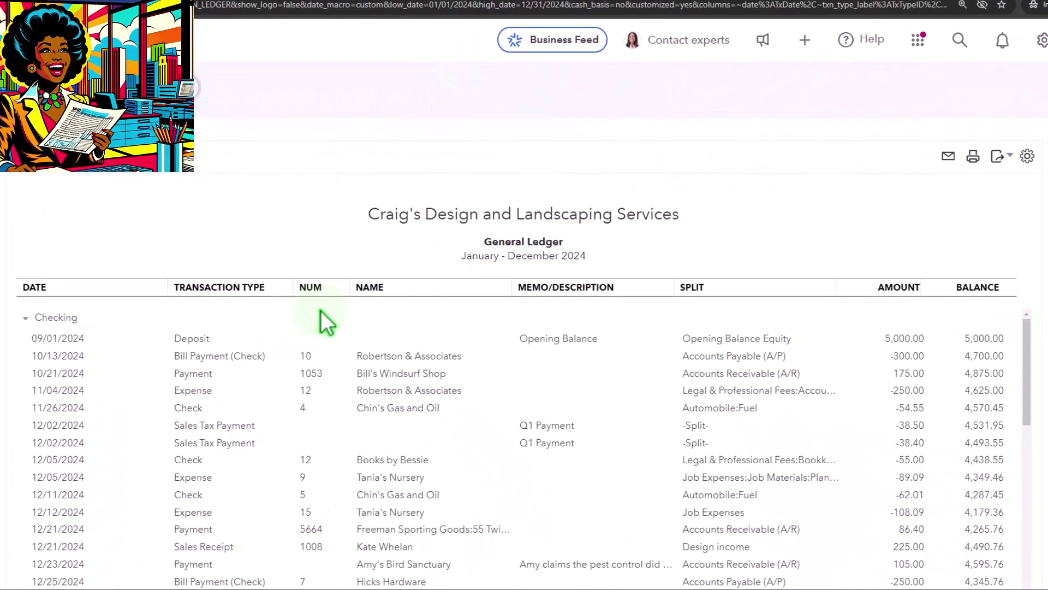
left_click(791, 23)
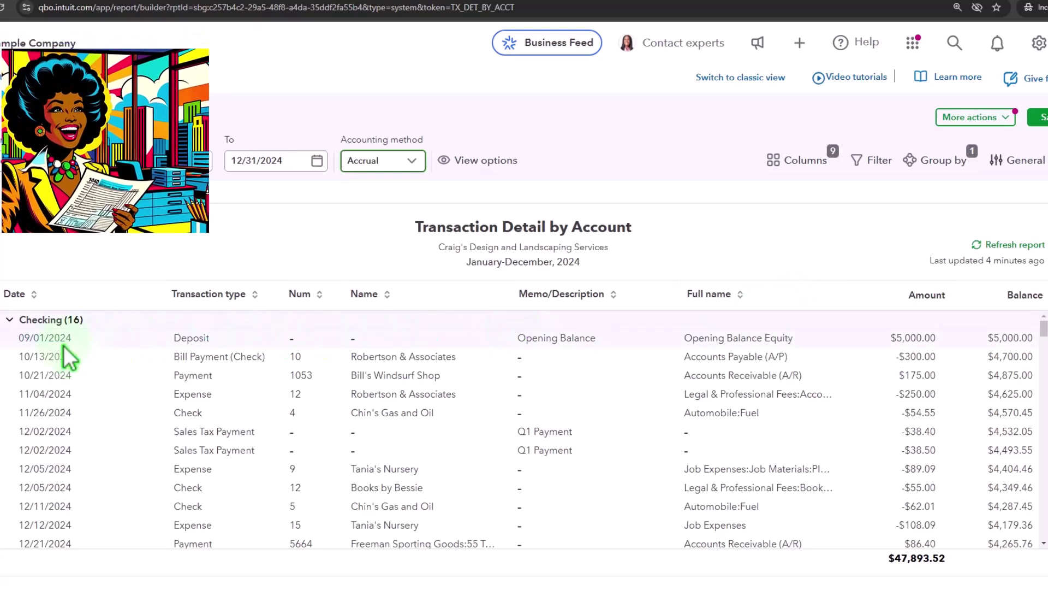
scroll(35, 393, "down", 5)
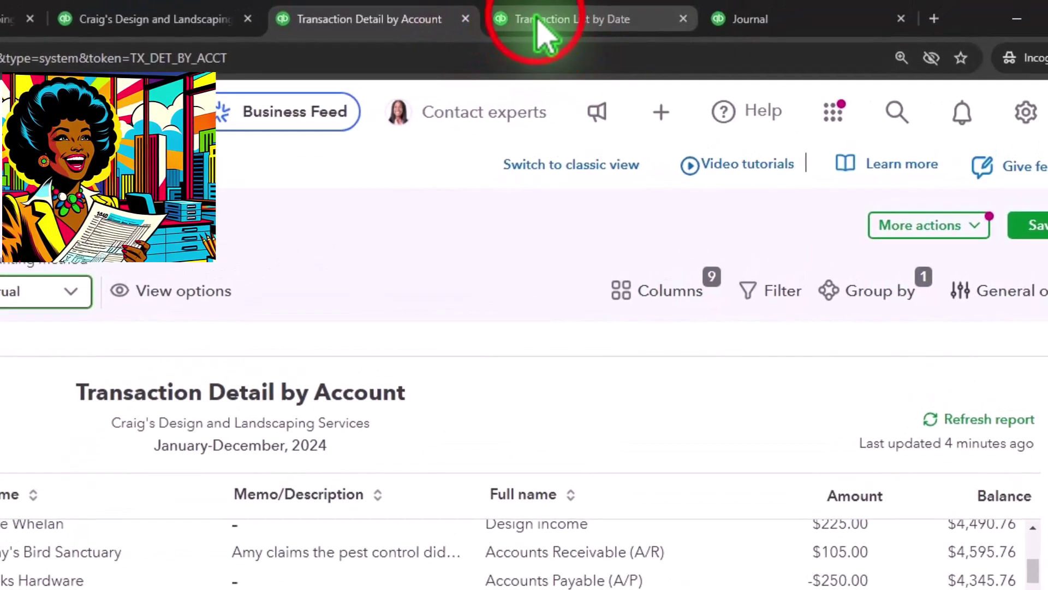
Step: Switch to the Transaction List by Date report, collapse its navigation menu and set the report period to Custom dates
left_click(537, 22)
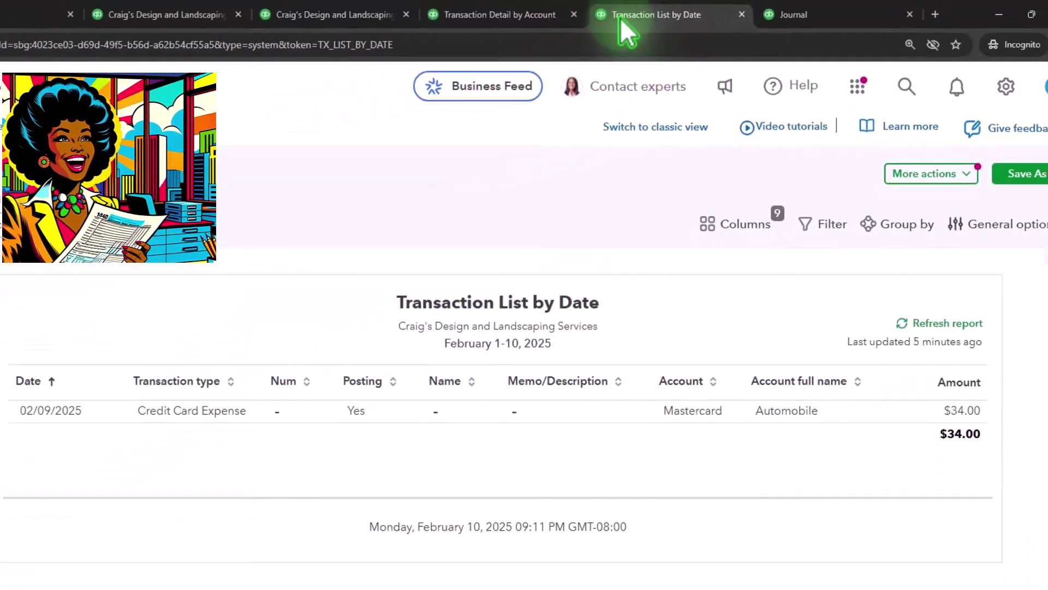
left_click(219, 87)
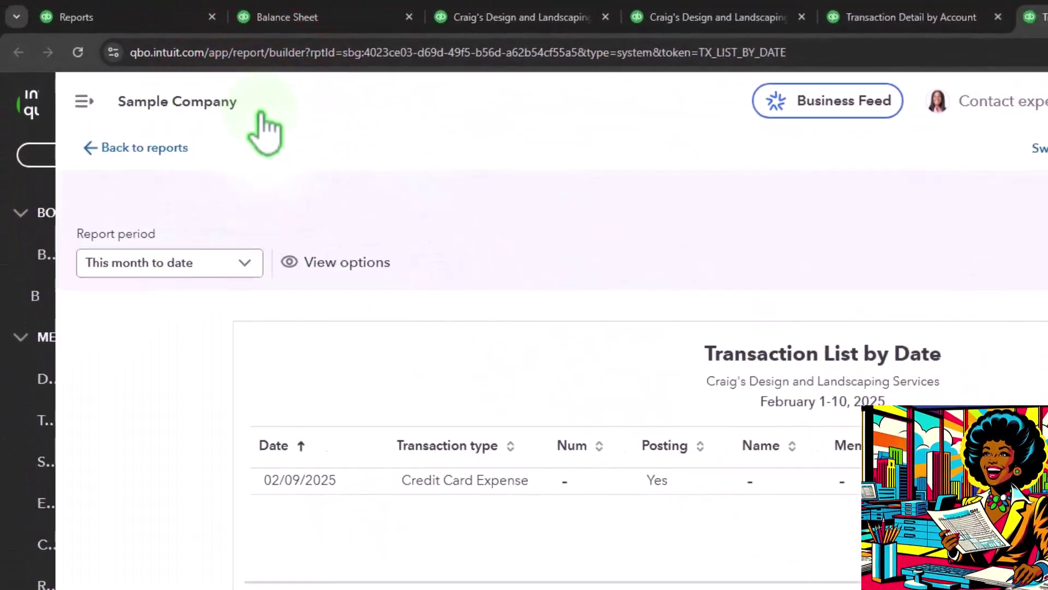
left_click(126, 174)
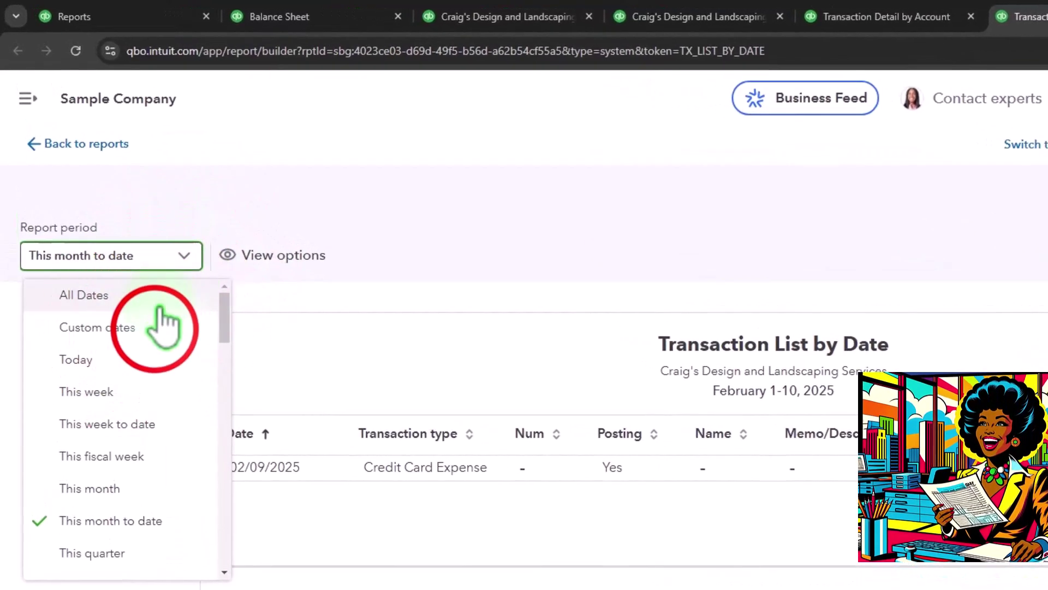
left_click(159, 327)
Step: Enter 01/02/2004 and 12/31/2025 as the start and end dates of the Transaction List by Date report
left_click(278, 257)
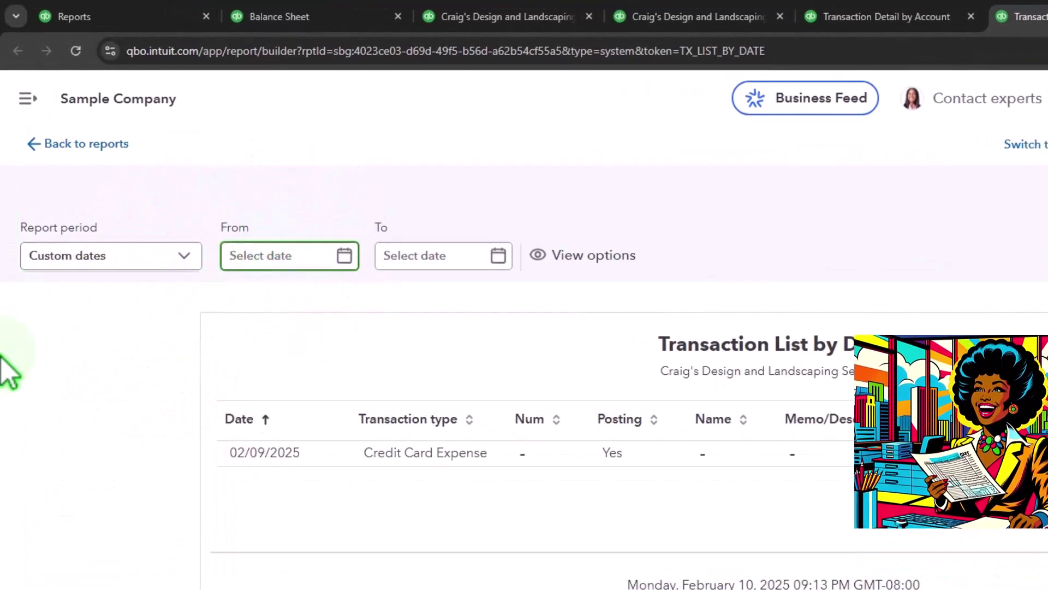
type("01/02/2004")
key("Tab")
type("12/3")
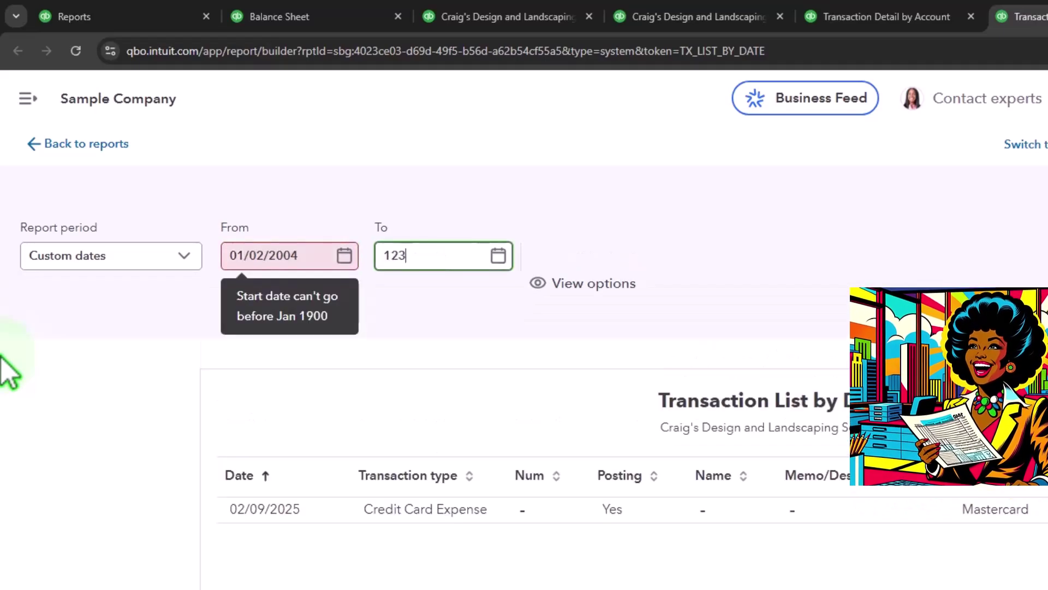
type("1/2025")
key("Tab")
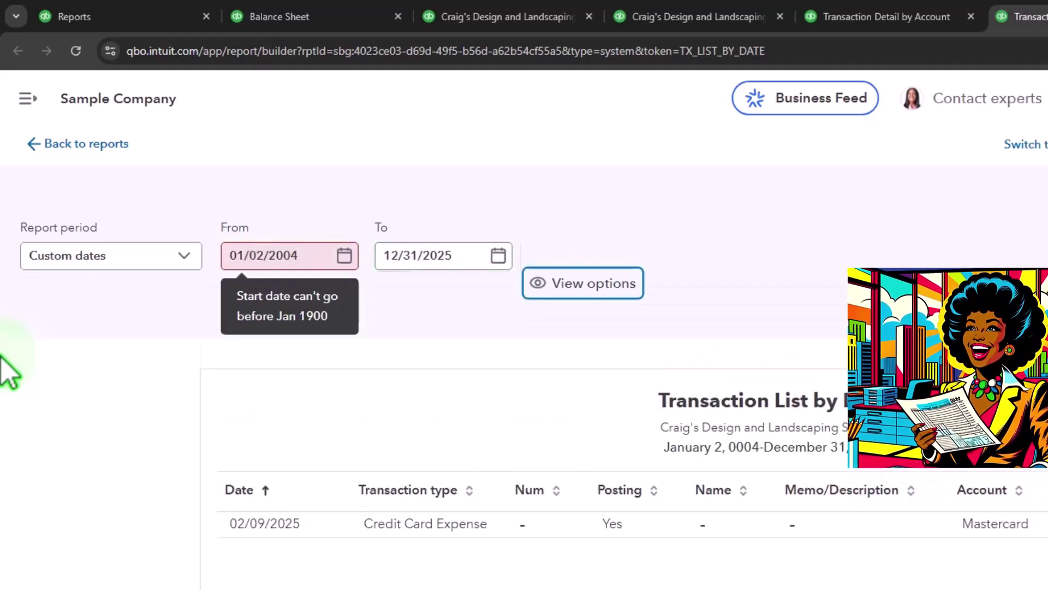
Step: Correct the Transaction List by Date range to run from 01/01/2024 to 12/31/2024
left_click(327, 256)
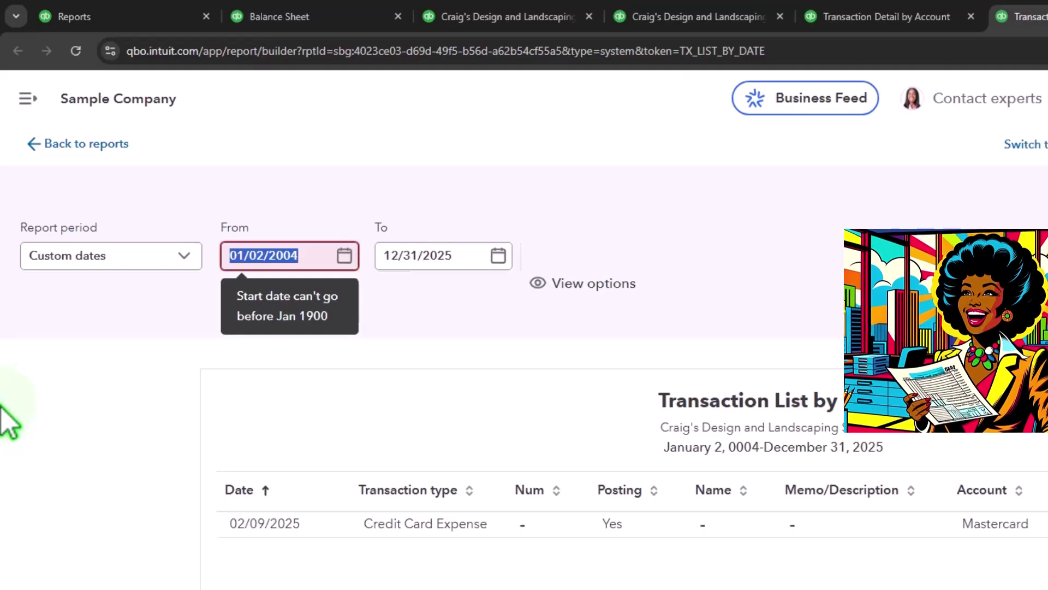
type("01012024")
key("Tab")
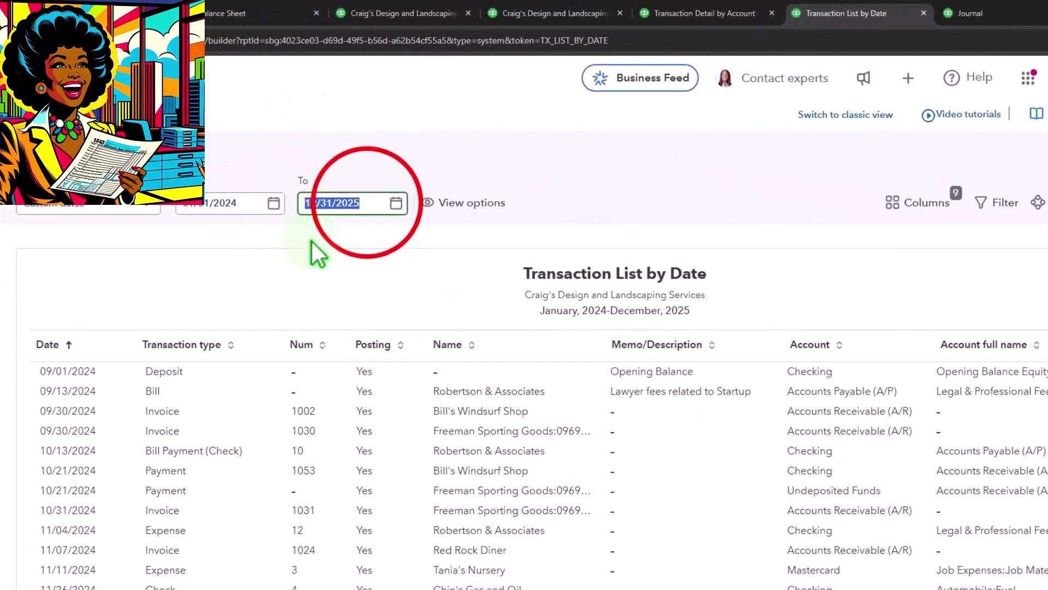
left_click(507, 282)
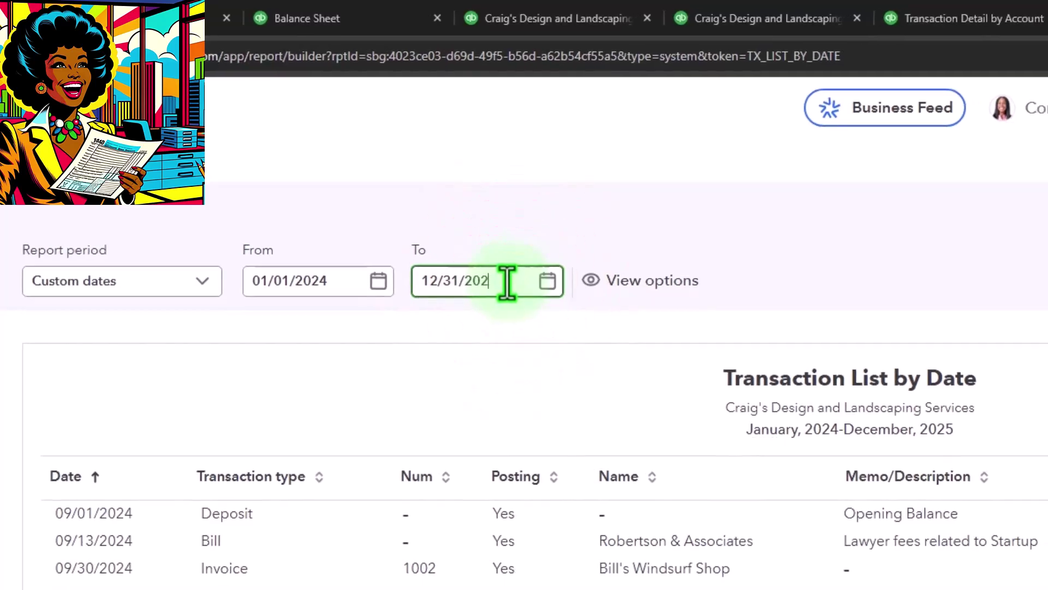
type("4")
key("Tab")
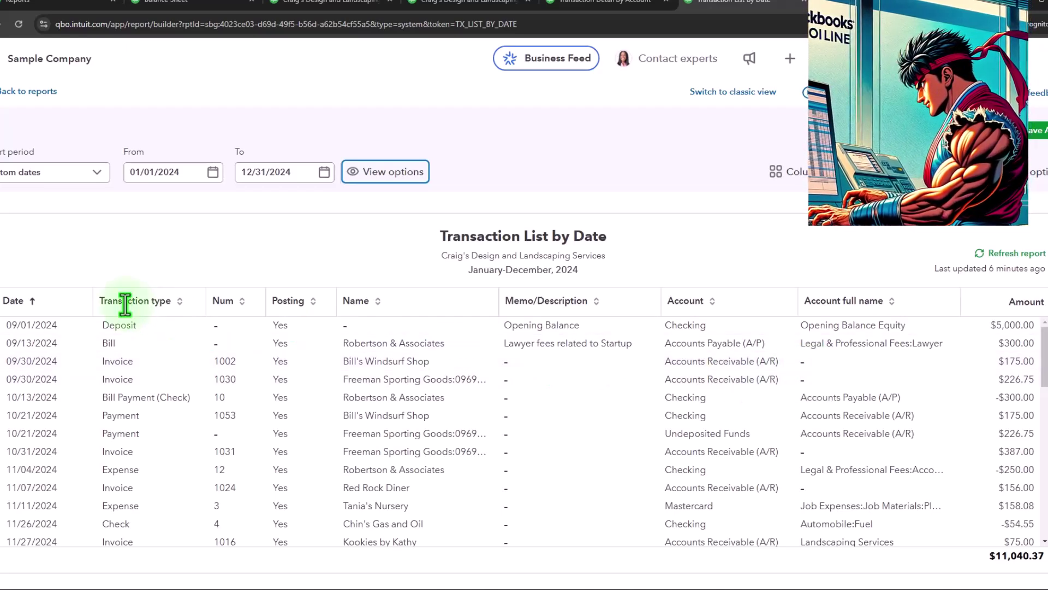
Step: Sort the Transaction List by Date by transaction type and review the grouped checks, expenses, invoices and payments
left_click(164, 305)
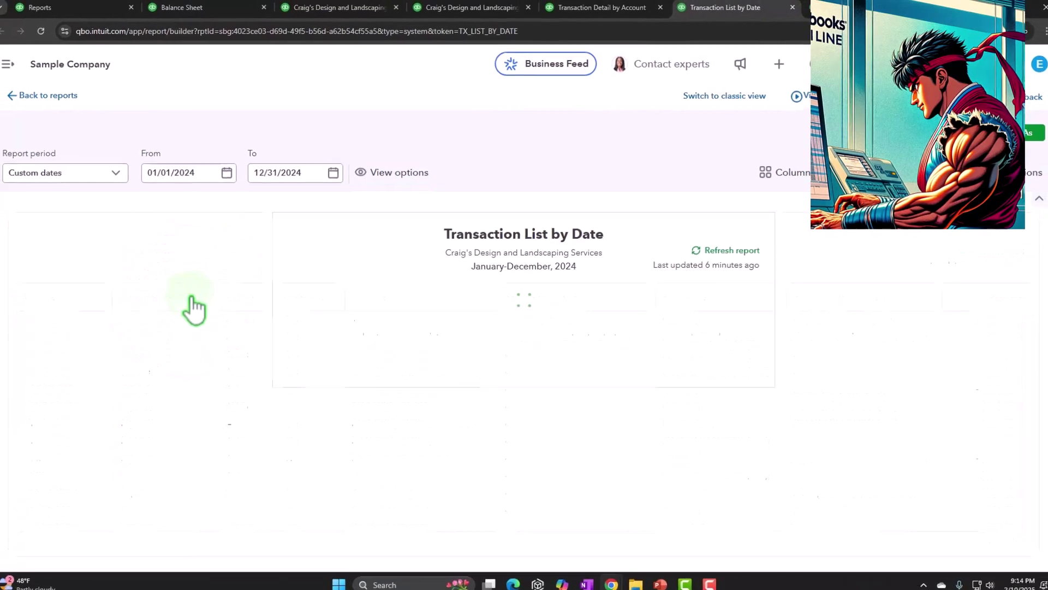
scroll(257, 371, "down", 5)
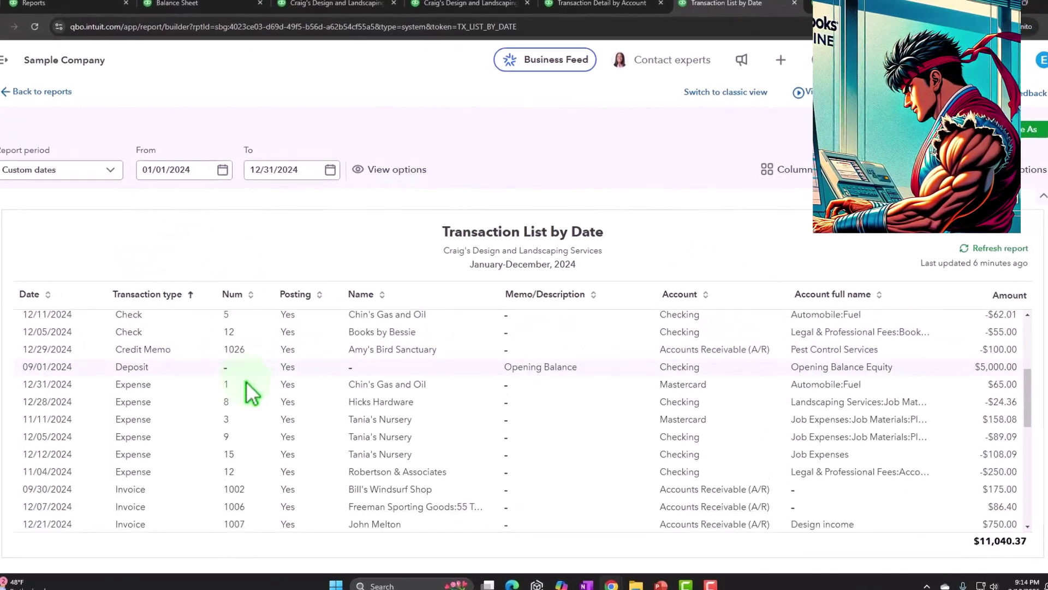
scroll(252, 392, "down", 3)
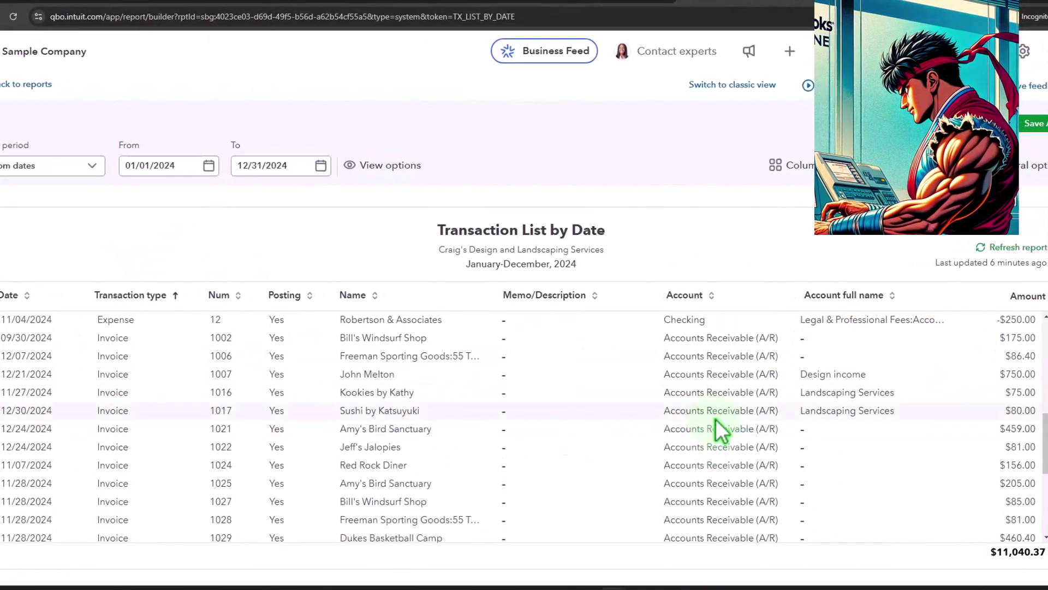
scroll(720, 431, "down", 2)
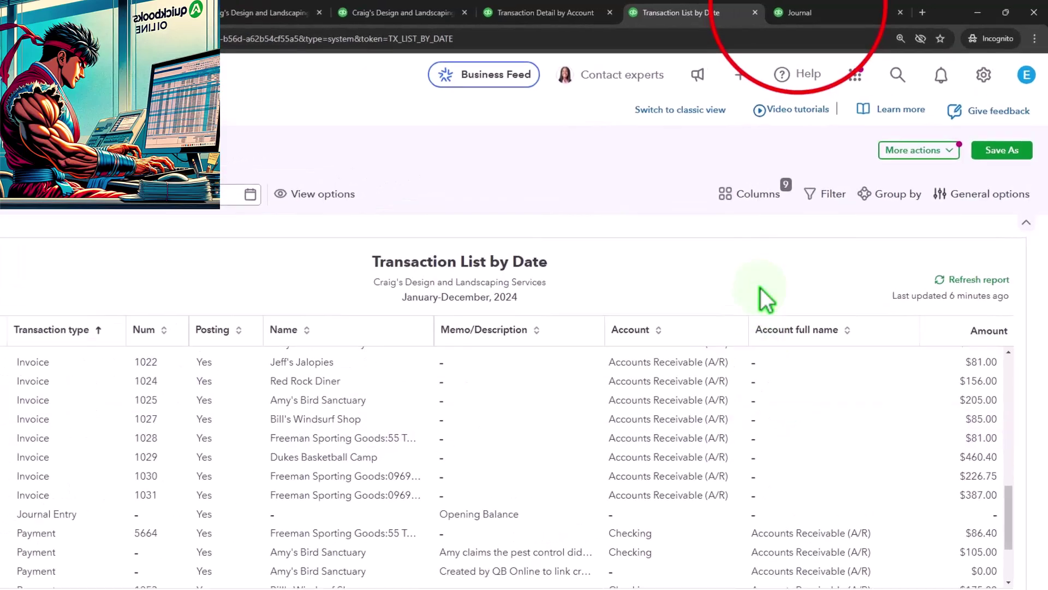
Step: Switch to the Journal report, collapse its navigation menu and set the report period to Custom dates
left_click(652, 22)
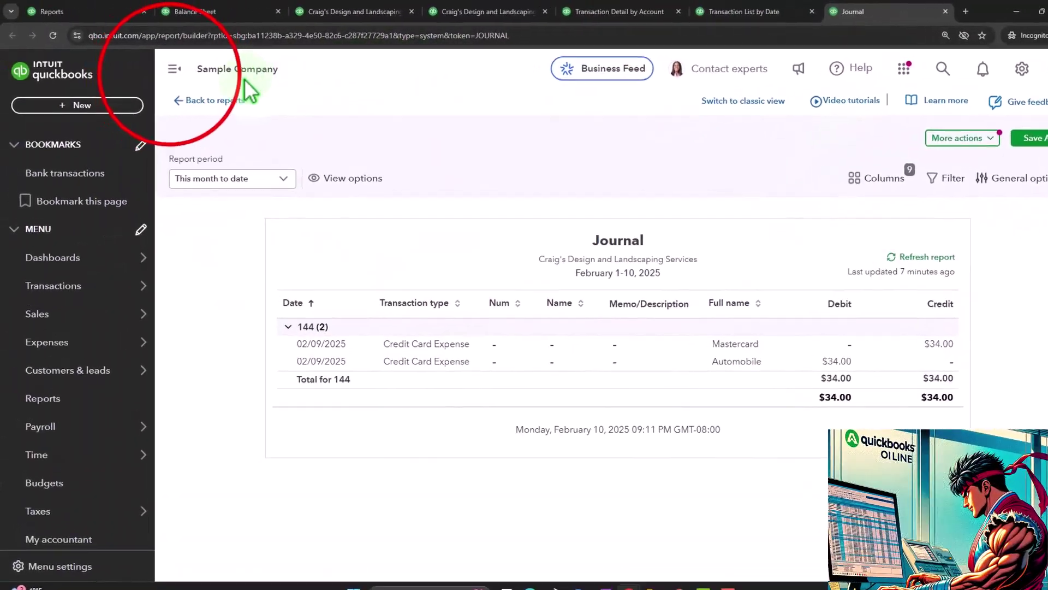
left_click(174, 68)
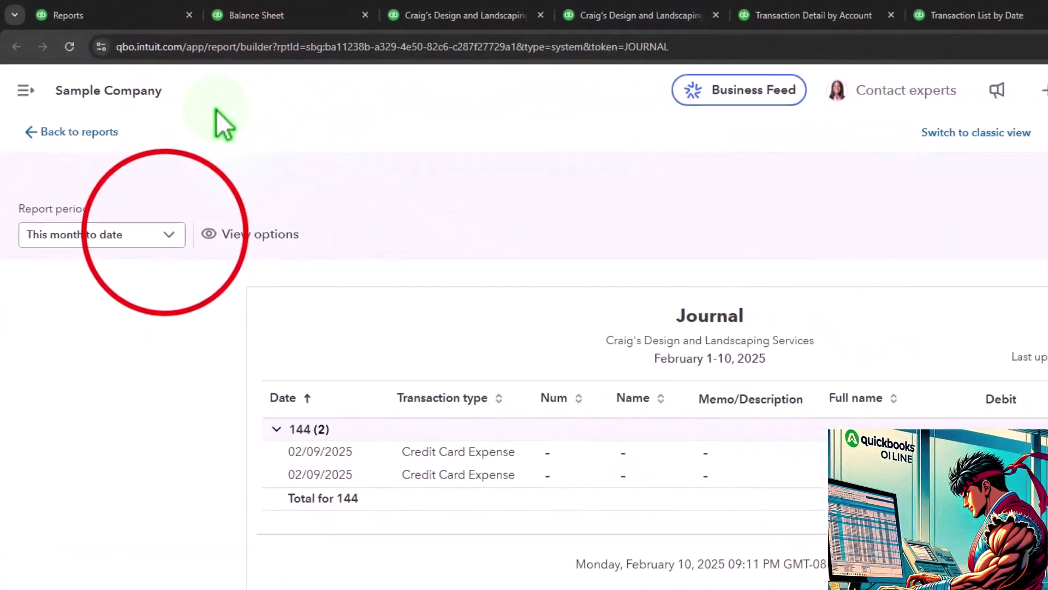
left_click(124, 175)
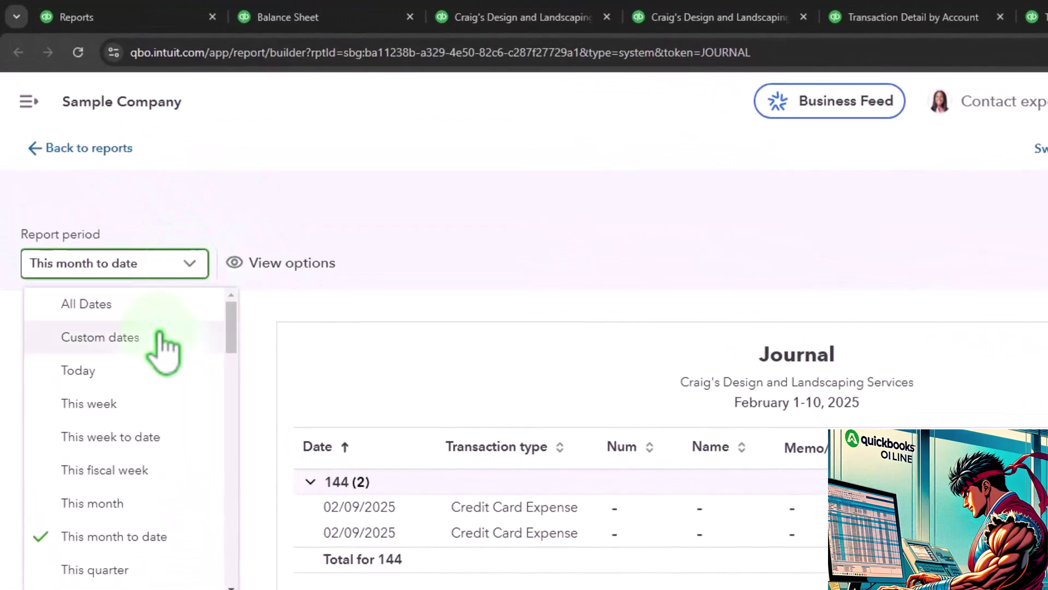
left_click(158, 344)
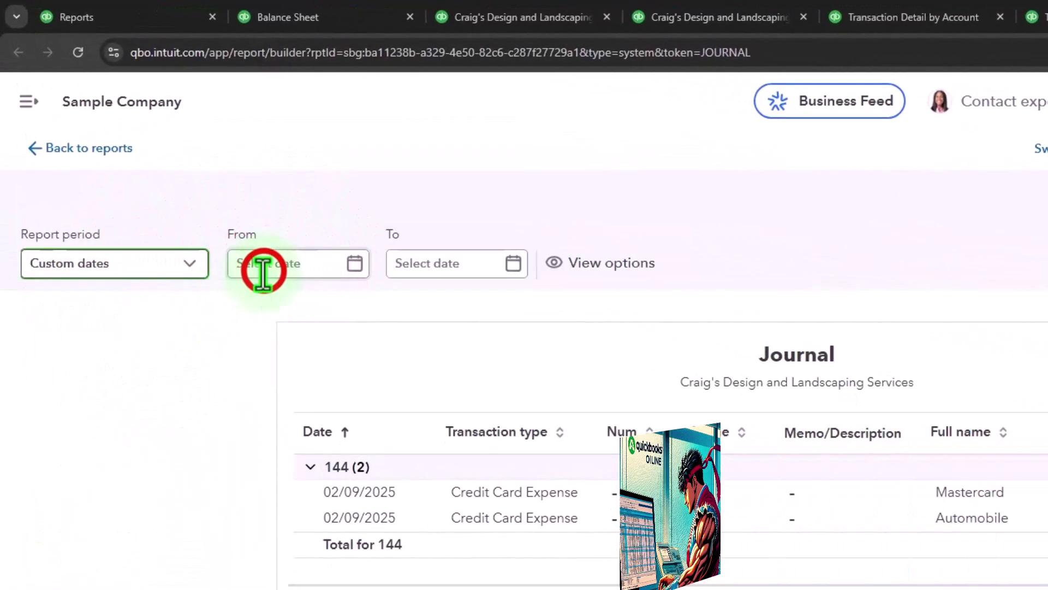
Step: Set the Journal report's date range from 01/01/2024 to 12/31/2024
left_click(264, 267)
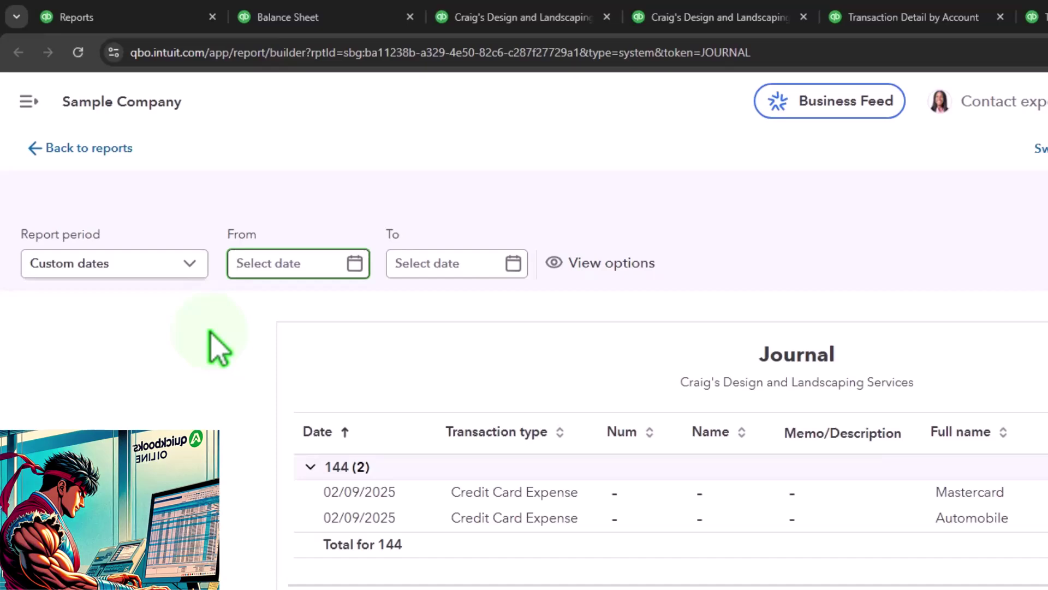
type("01/0")
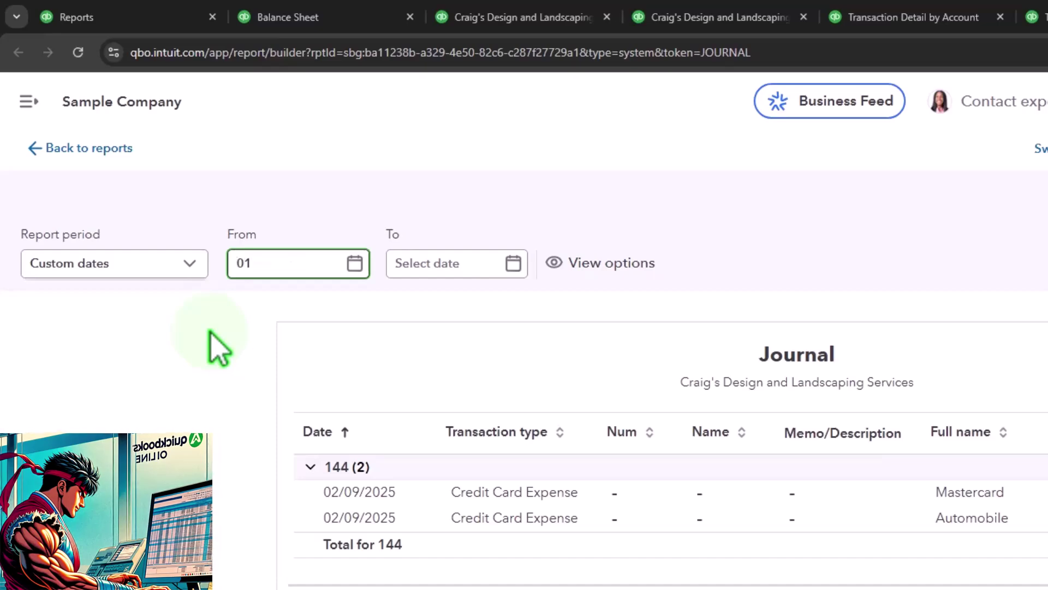
type("1/2024")
key("Tab")
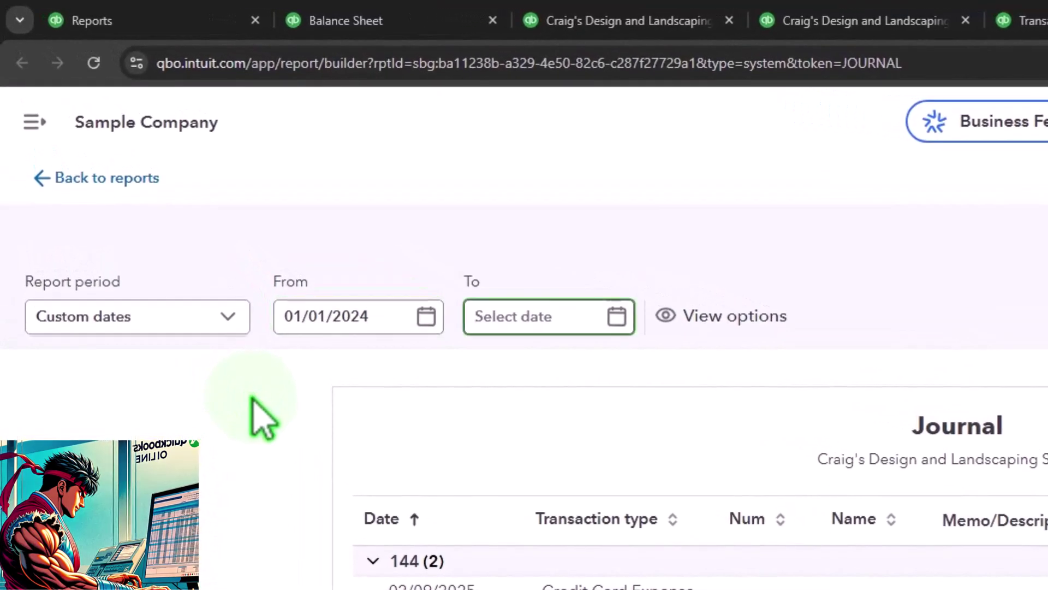
type("123124")
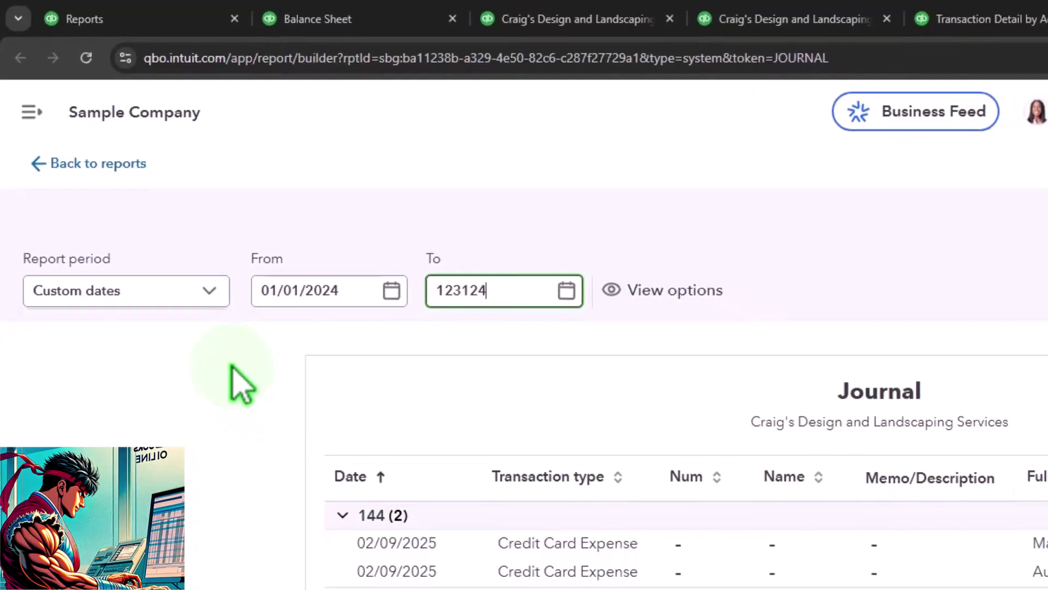
key("Tab")
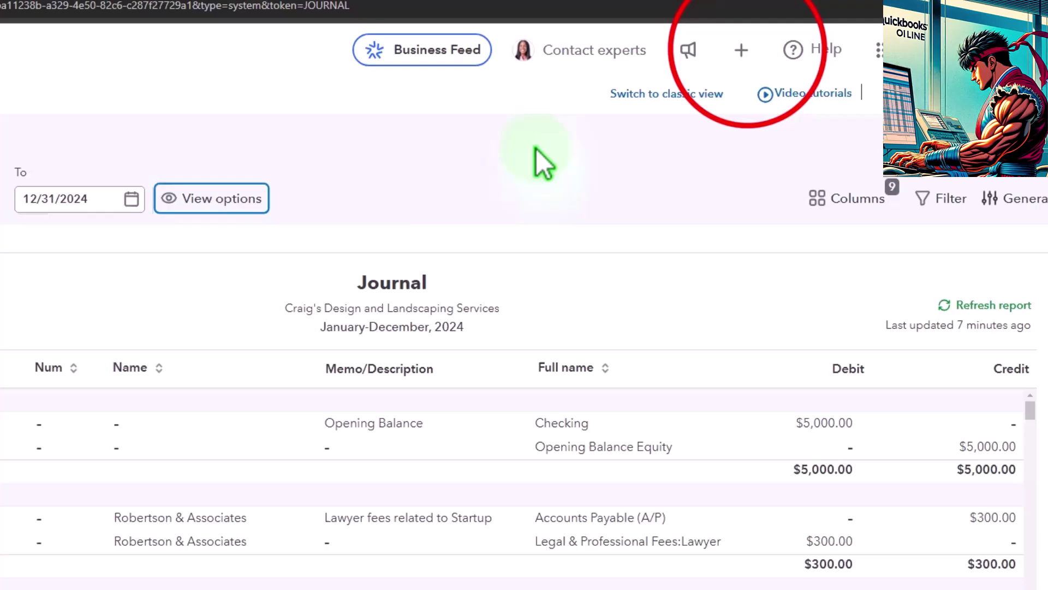
Step: View the list of transaction types that can be created, including Journal entry, and return to the Journal report
left_click(741, 49)
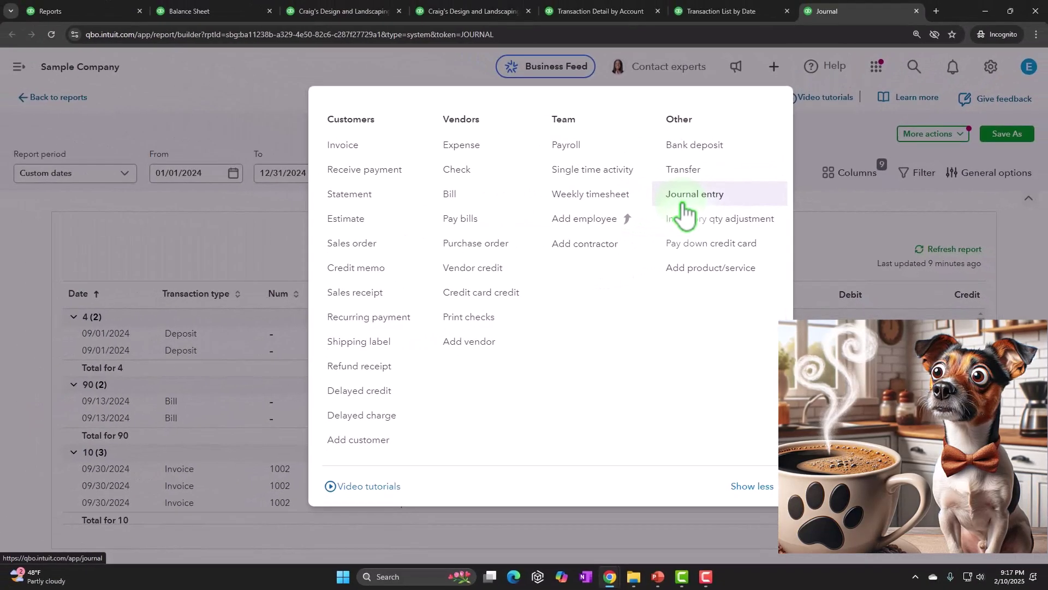
left_click(20, 270)
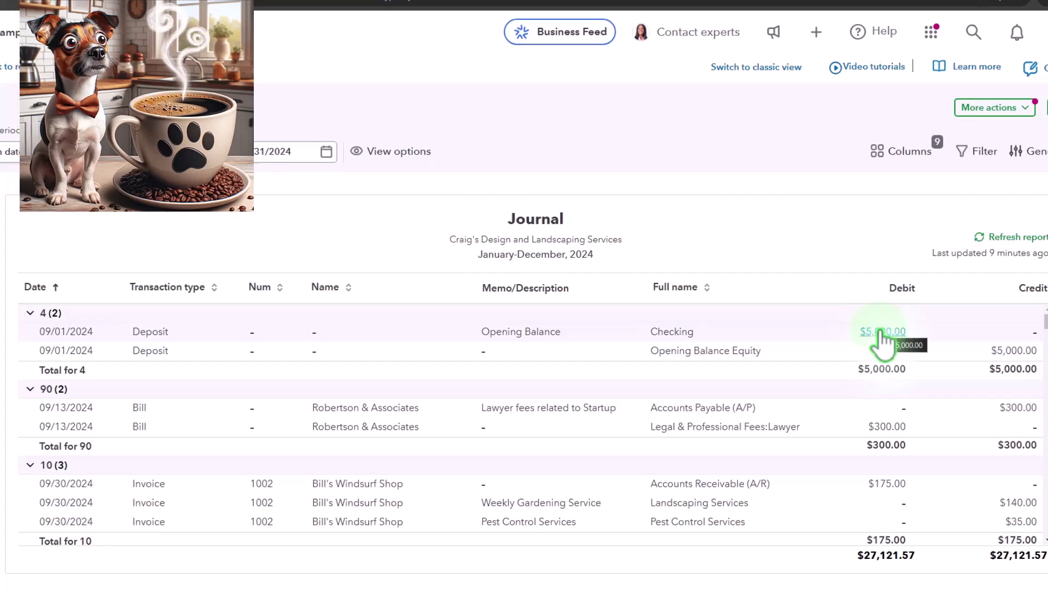
Step: Examine the debit and credit lines of the September and October 2024 deposits, bills, invoices and payments in the Journal
scroll(617, 327, "down", 3)
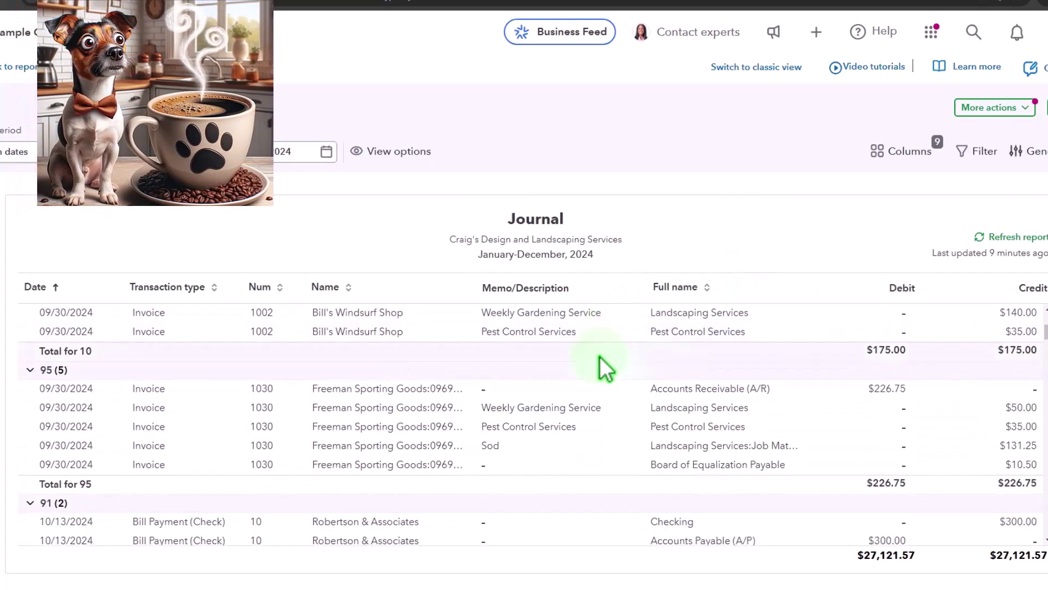
scroll(599, 356, "up", 1)
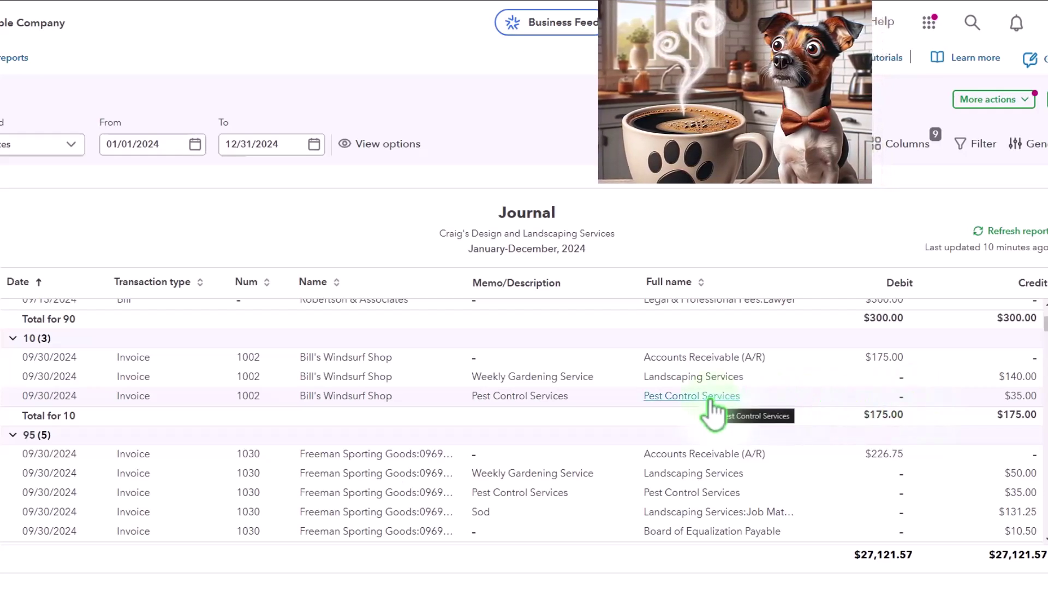
scroll(710, 401, "down", 2)
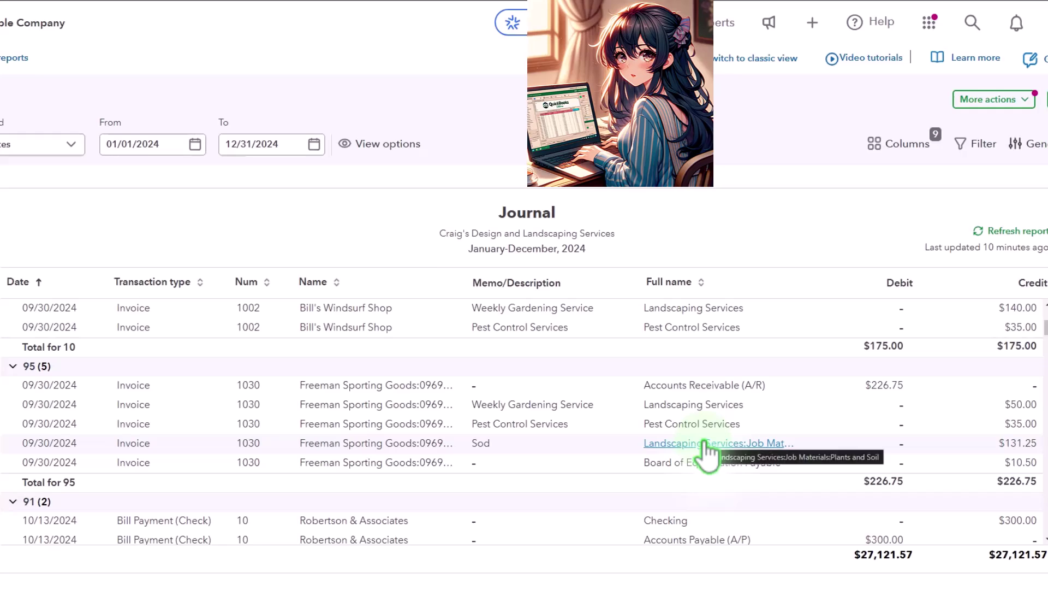
scroll(708, 452, "down", 1)
scroll(708, 451, "down", 1)
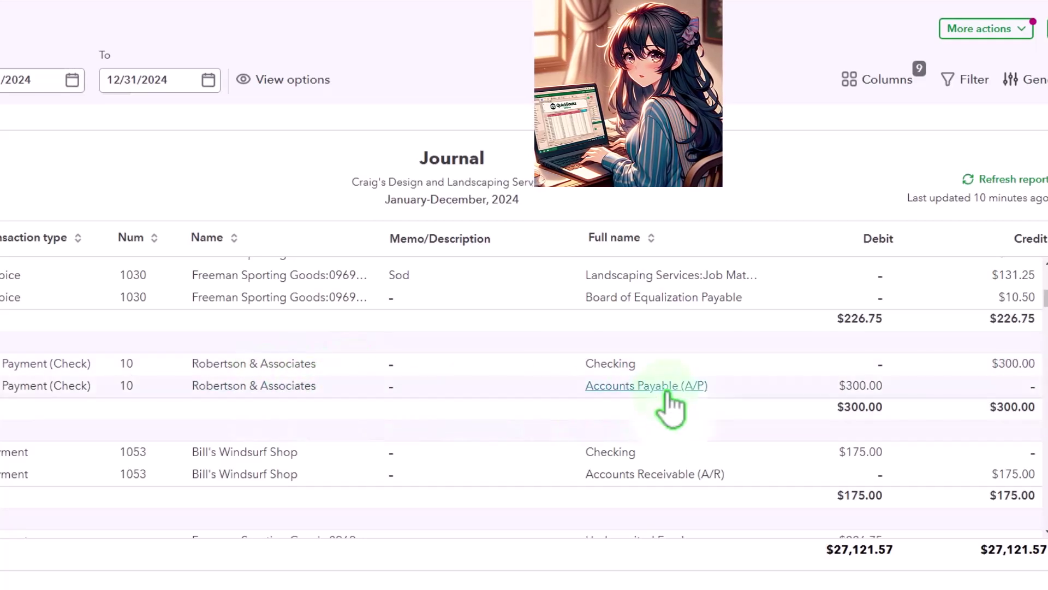
scroll(673, 405, "down", 1)
scroll(669, 391, "down", 1)
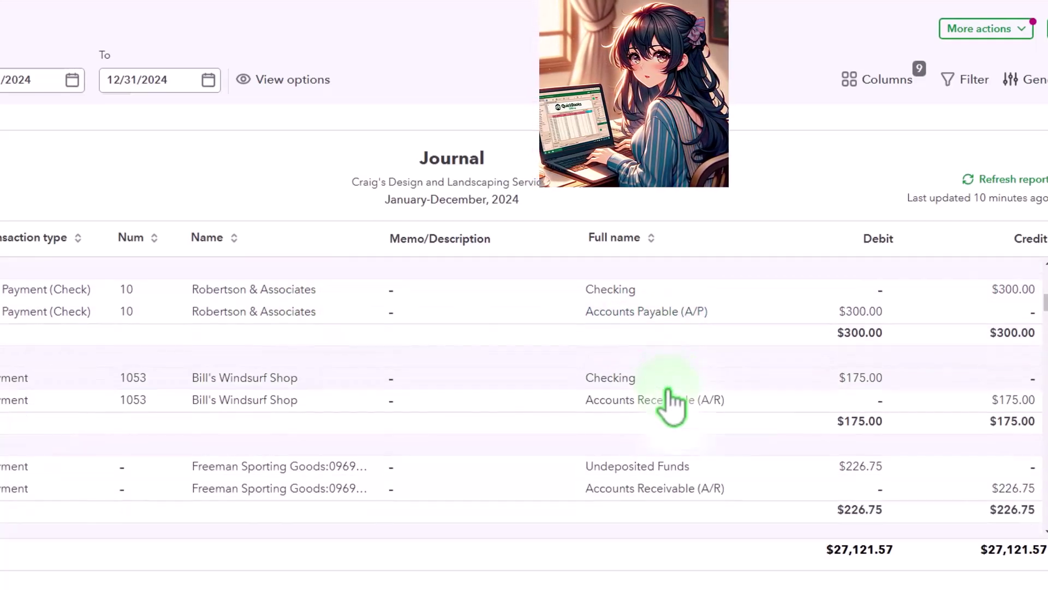
scroll(646, 392, "down", 1)
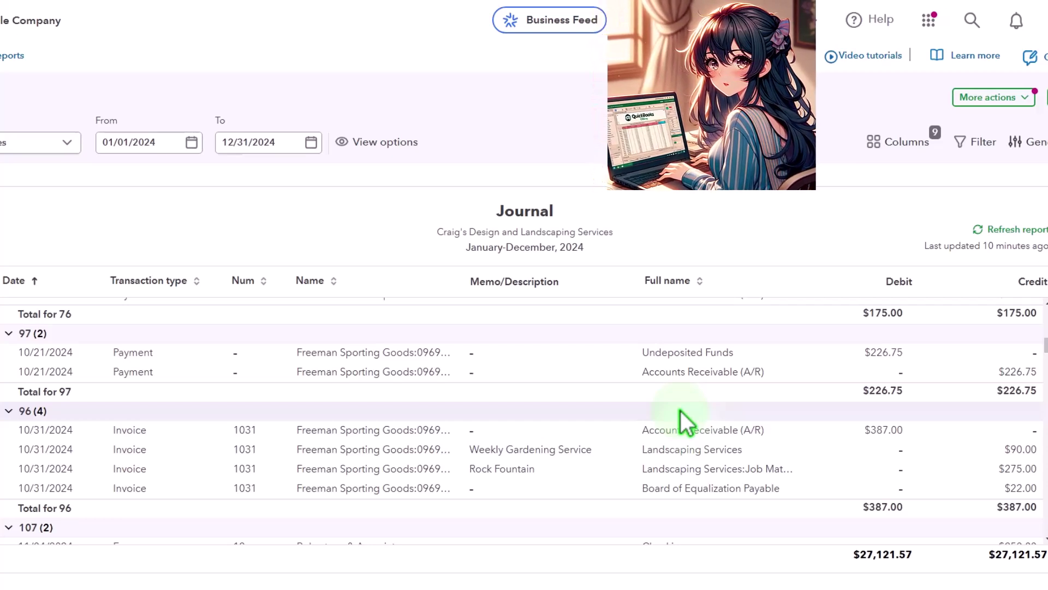
Step: Review the Journal's November 2024 expenses, checks and invoices, and try to sort the report by transaction type
scroll(680, 411, "down", 3)
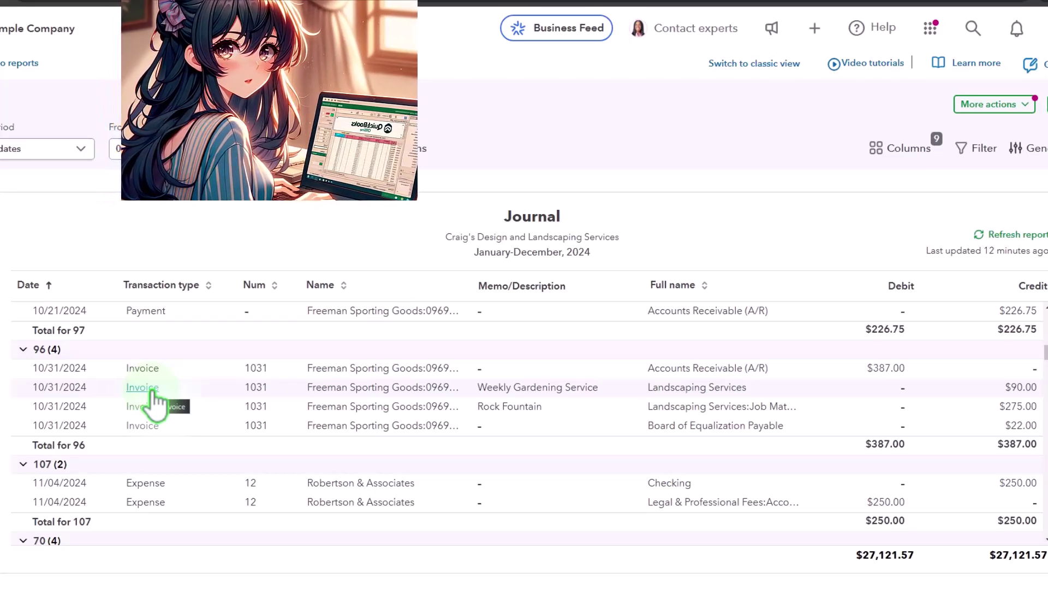
scroll(154, 401, "down", 1)
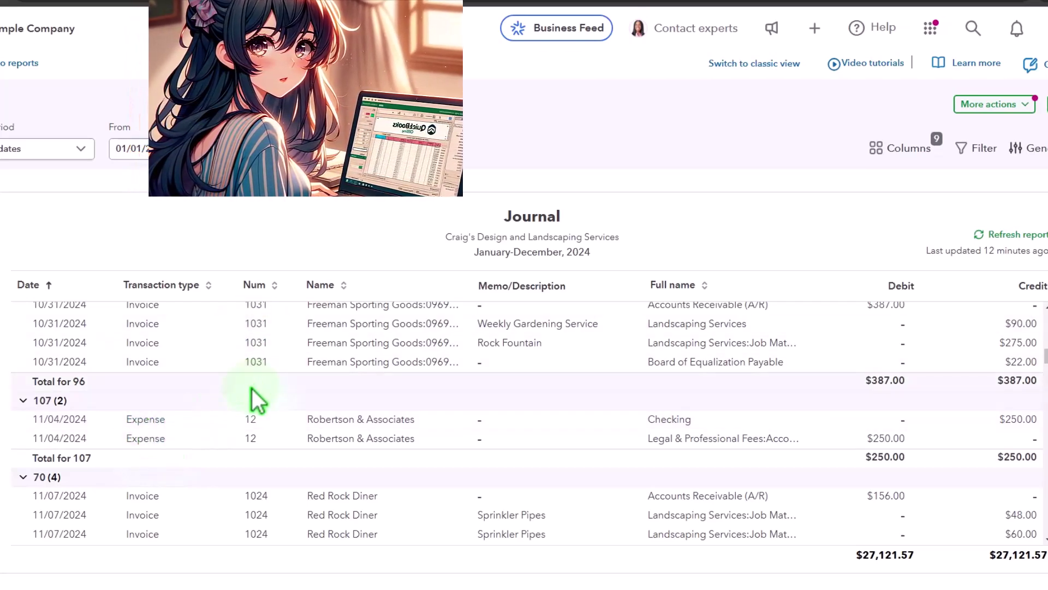
scroll(251, 389, "down", 3)
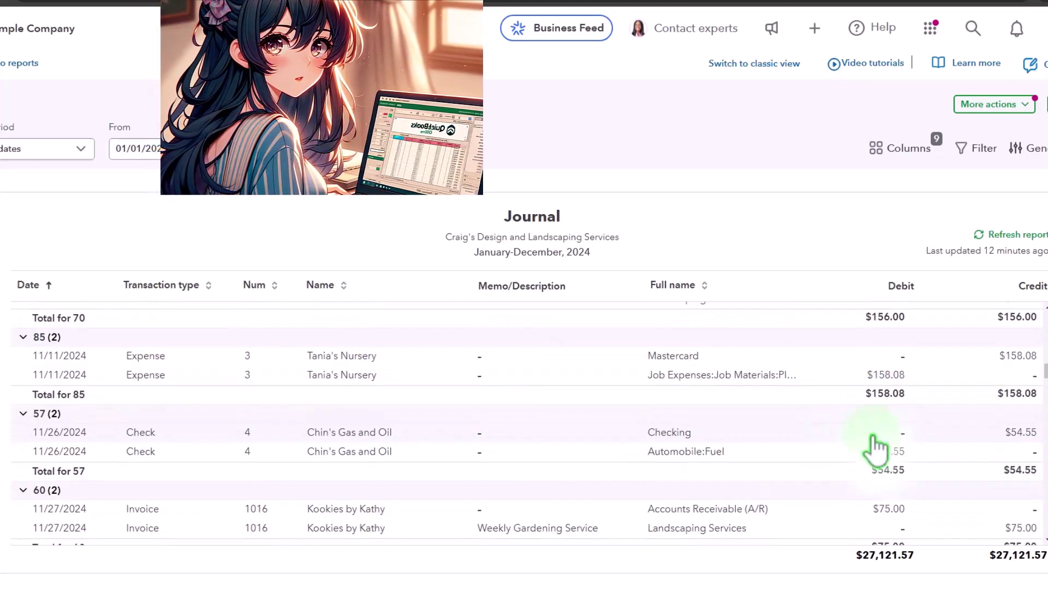
scroll(870, 444, "down", 1)
scroll(872, 437, "down", 4)
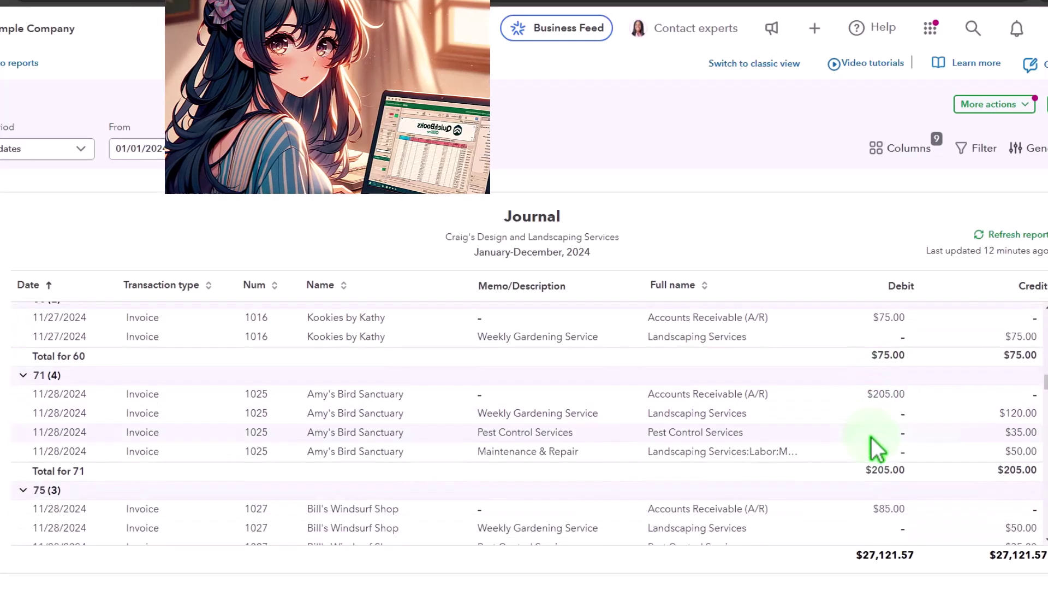
scroll(871, 439, "down", 1)
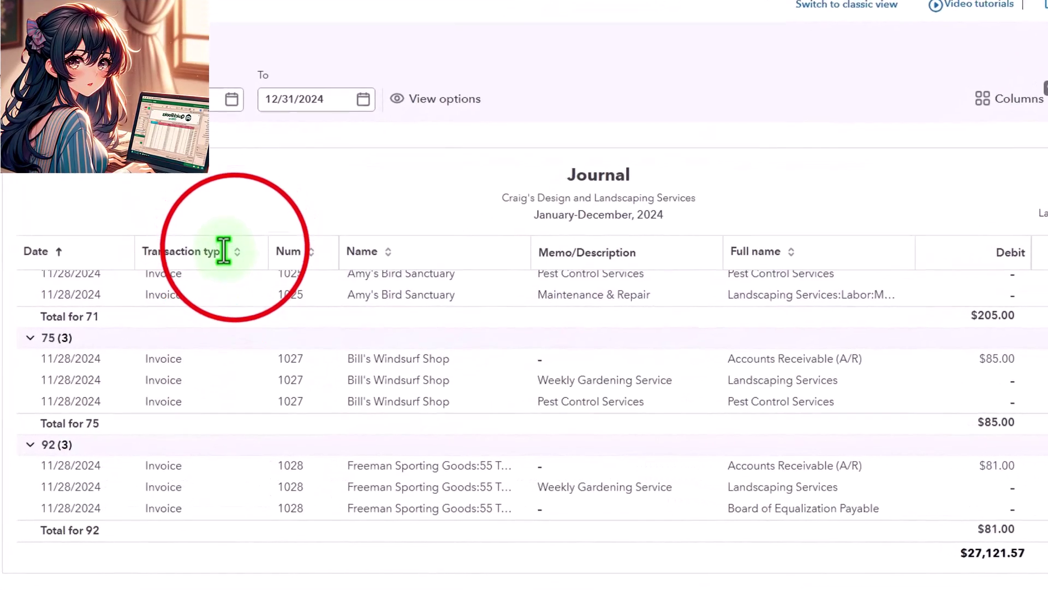
left_click(224, 252)
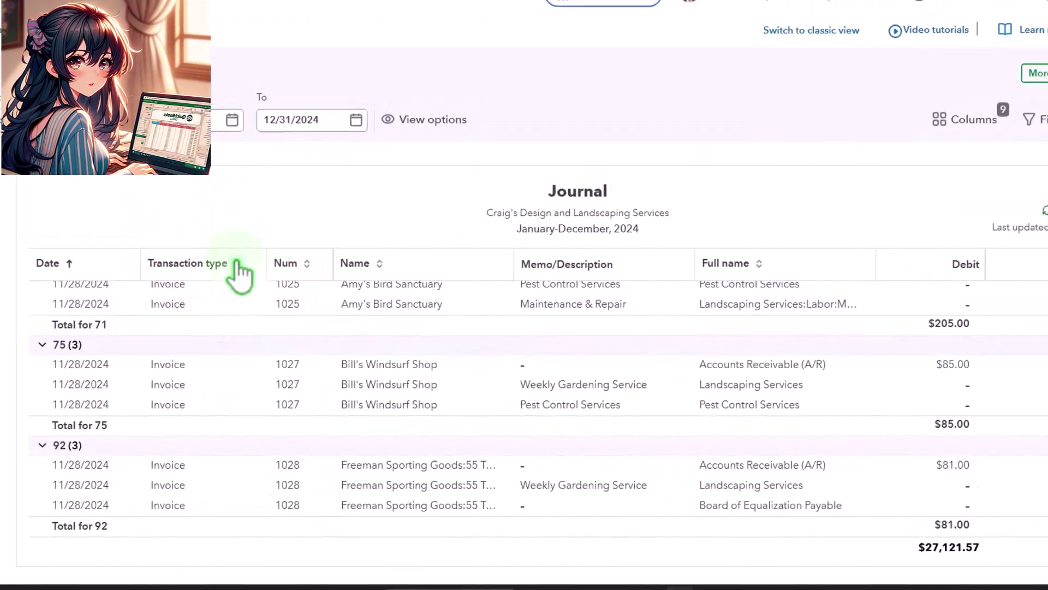